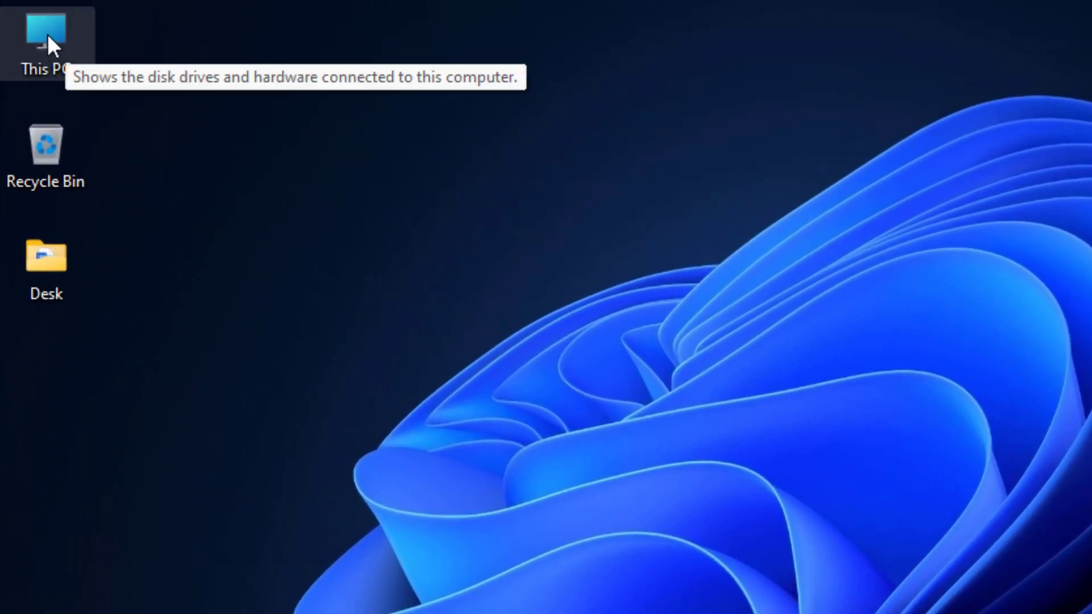
- Open Computer Management from This PC, view the partitions in Disk Management, and close it
right_click(48, 36)
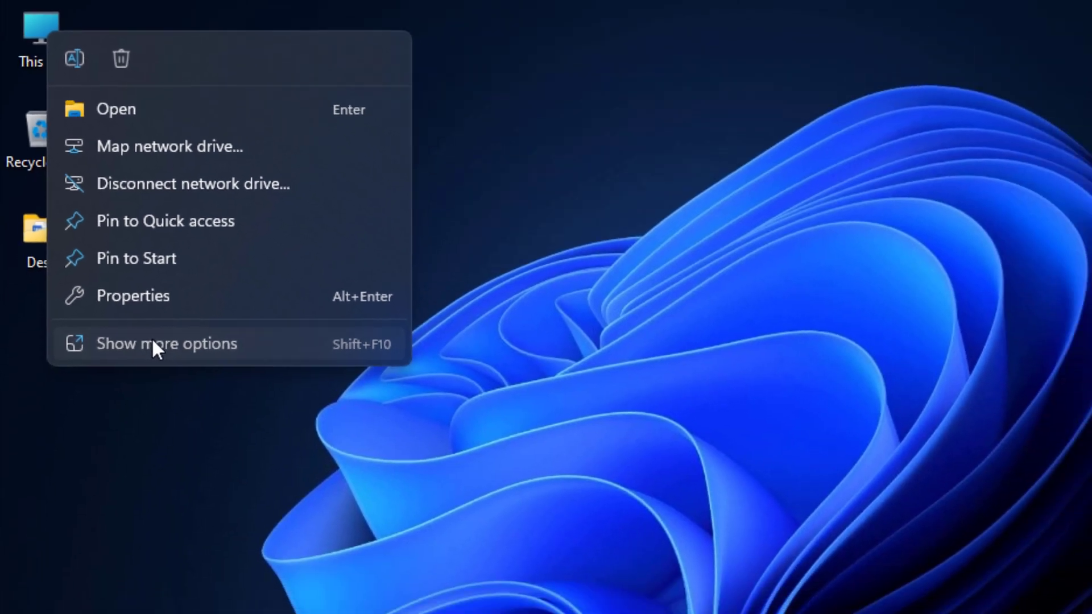
click(170, 385)
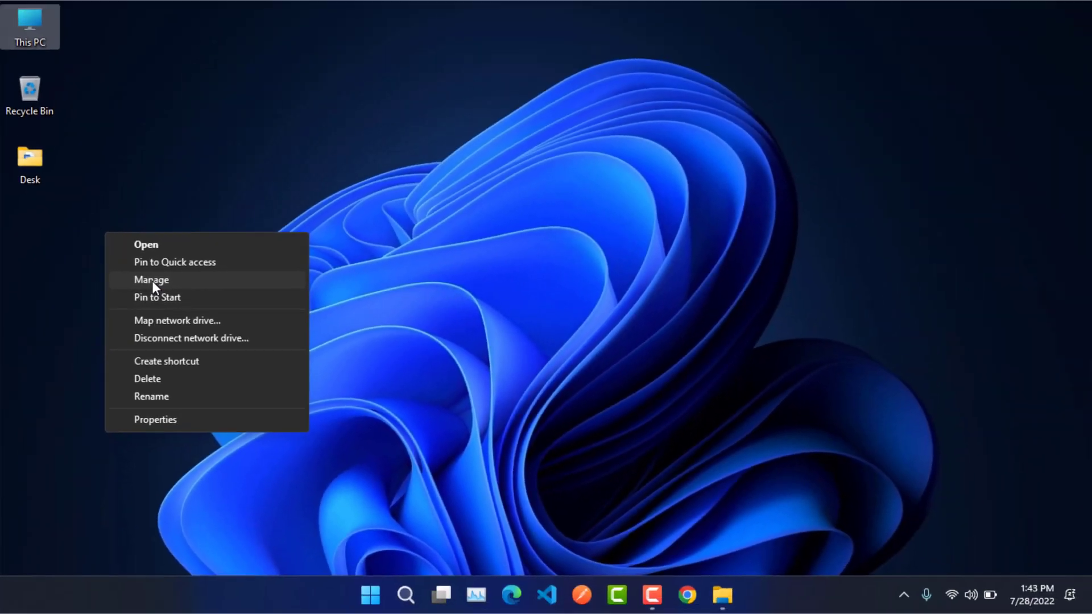
click(151, 281)
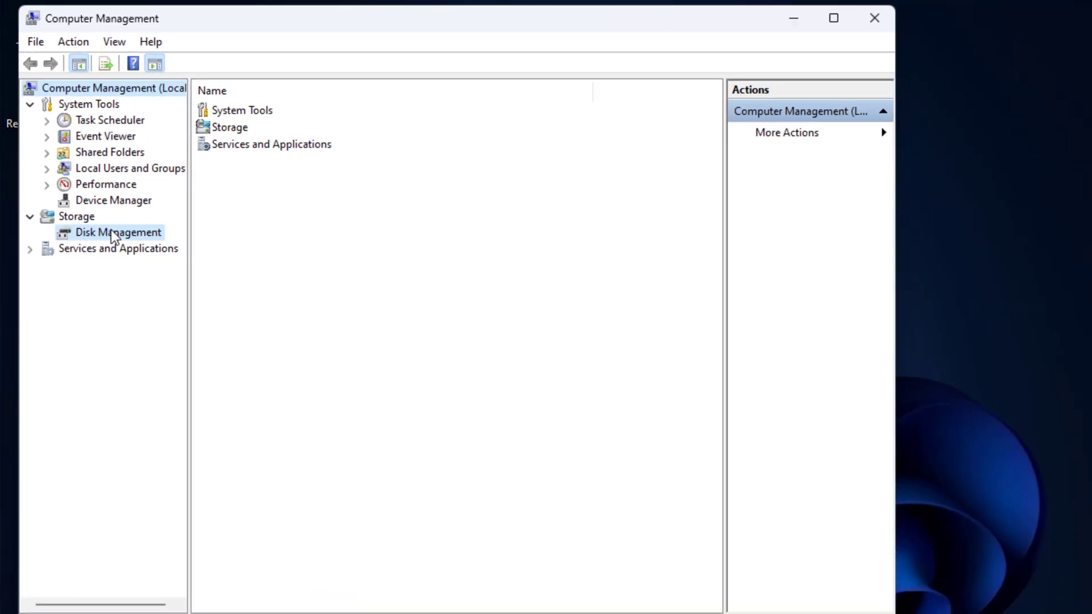
click(163, 340)
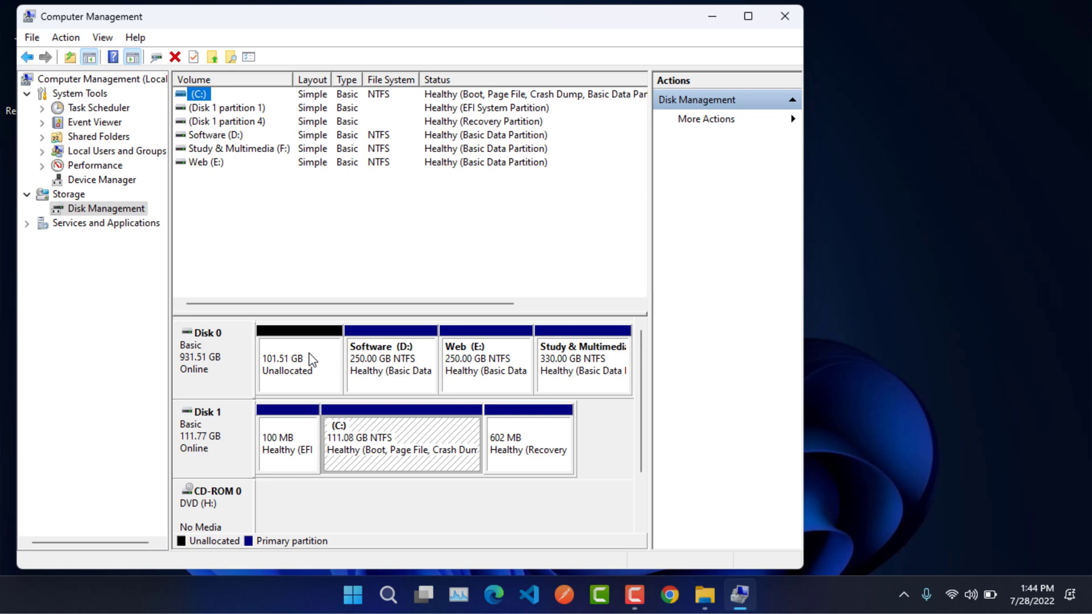
click(776, 20)
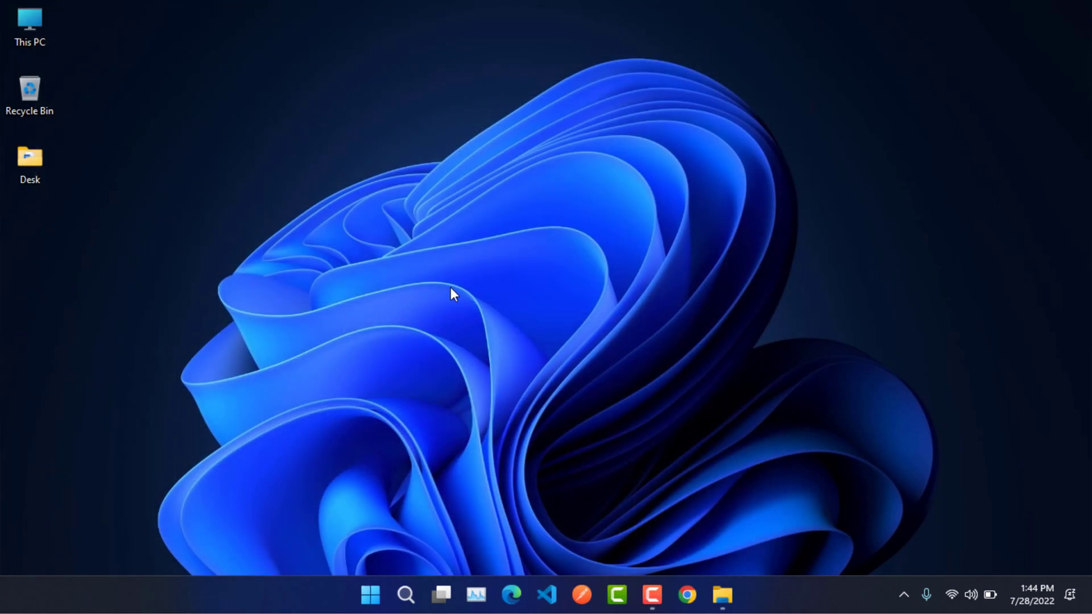
- Search Windows for "create and" and open Create and format hard disk partitions, placing its window clear for work
click(400, 581)
text(cra)
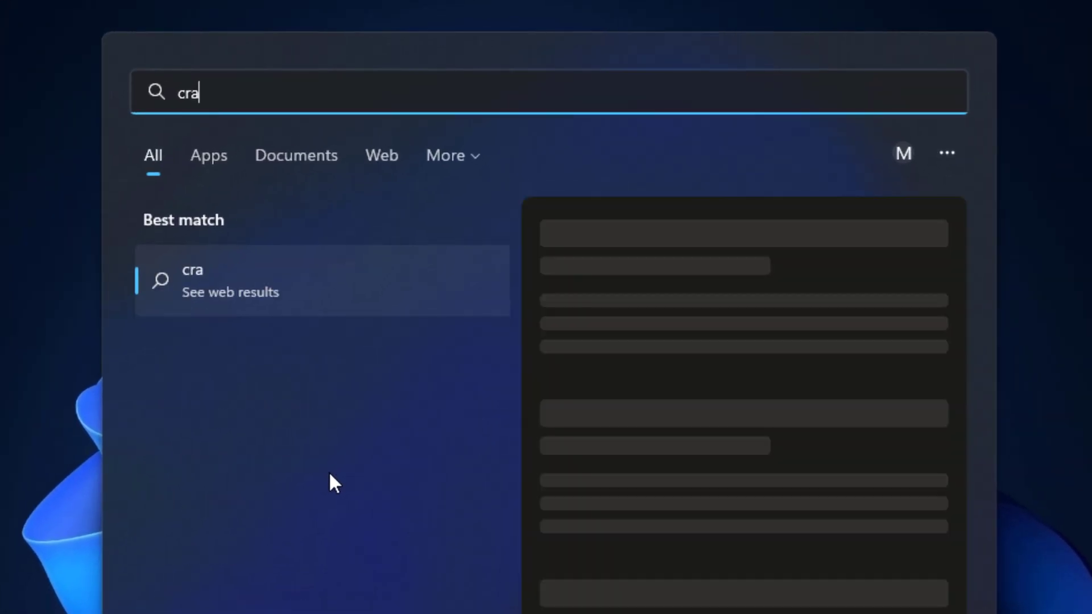
key(BackSpace)
text(a)
key(BackSpace)
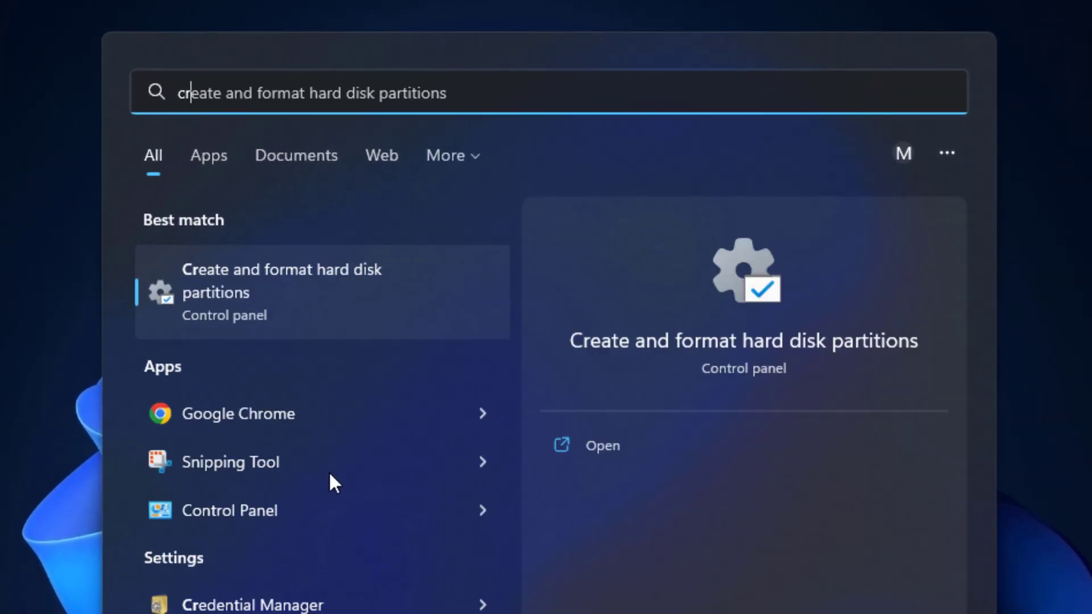
text(eate and)
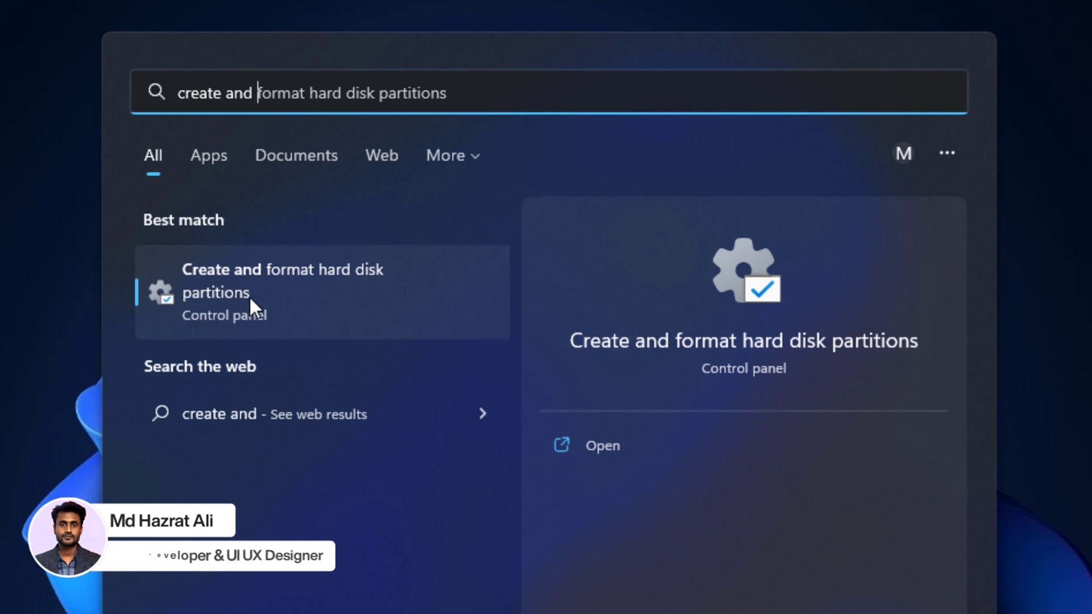
click(267, 295)
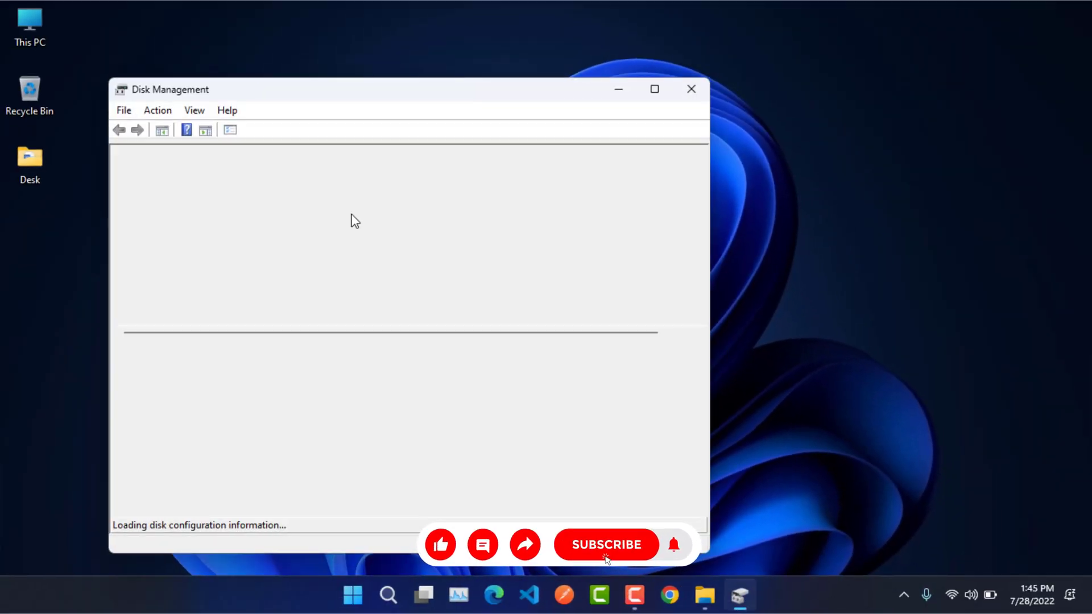
drag(411, 84, 443, 49)
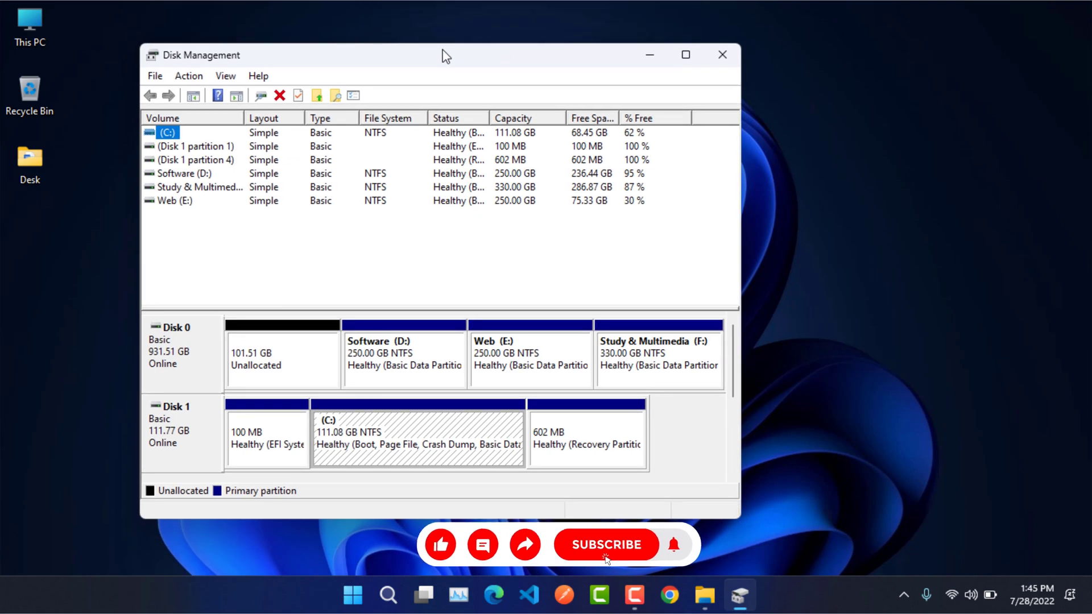
- Start a new simple volume in Disk 0's 101.51 GB unallocated space, using the full size of 103947 MB
right_click(294, 358)
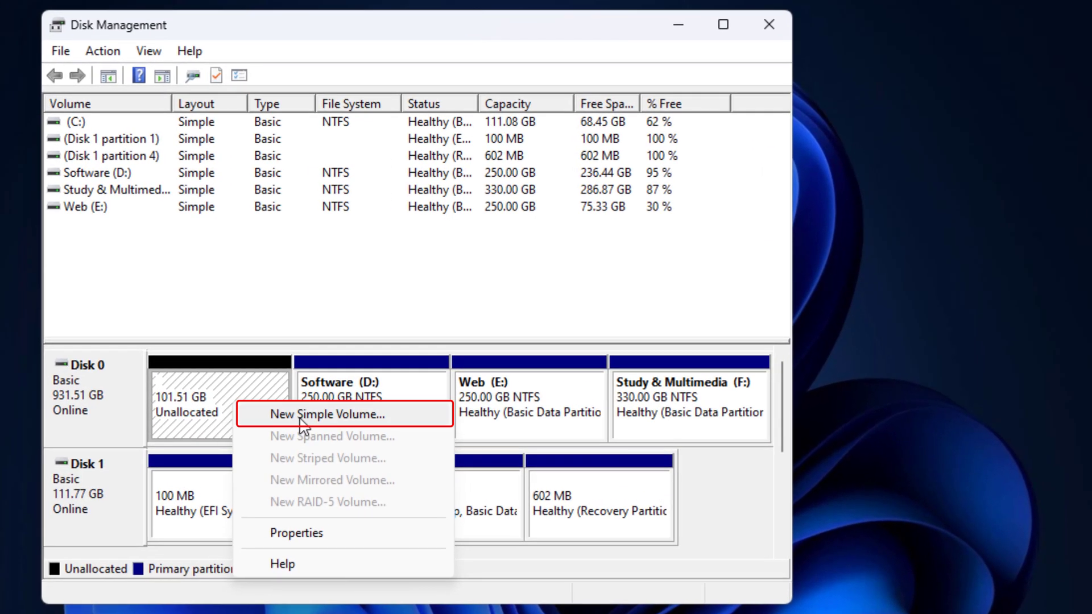
click(329, 422)
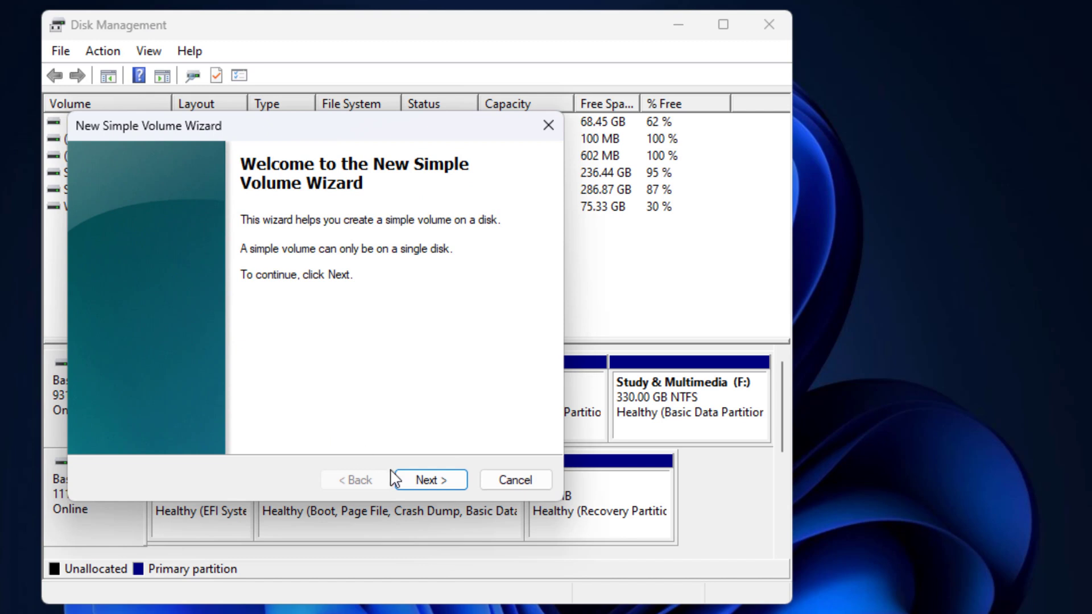
click(435, 483)
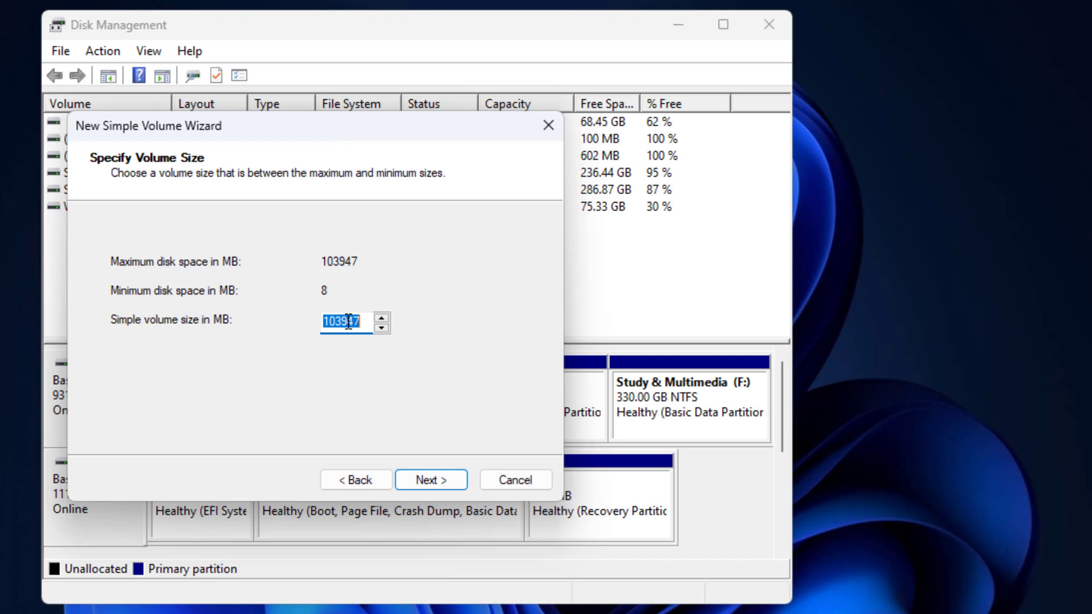
click(431, 480)
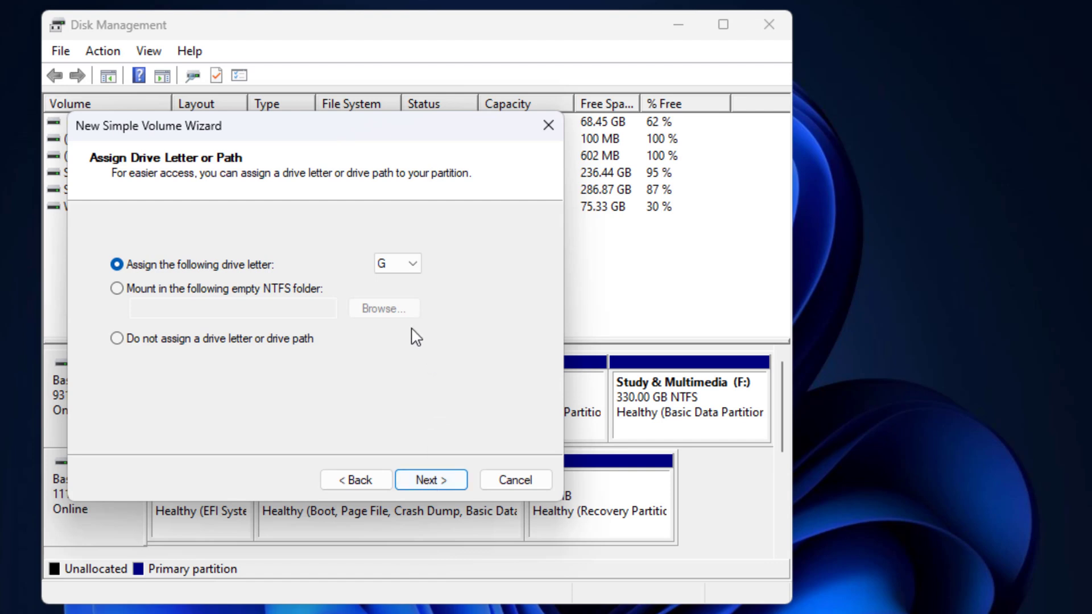
- Assign drive letter G and finish creating the volume with NTFS, default allocation unit size, label New Volume, and quick format
click(394, 266)
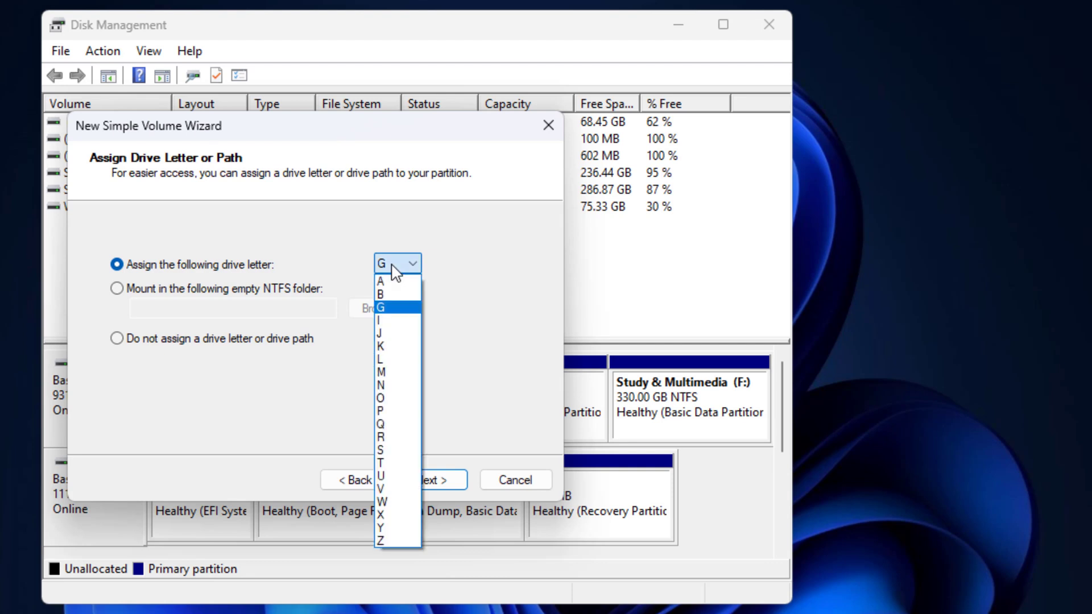
click(387, 309)
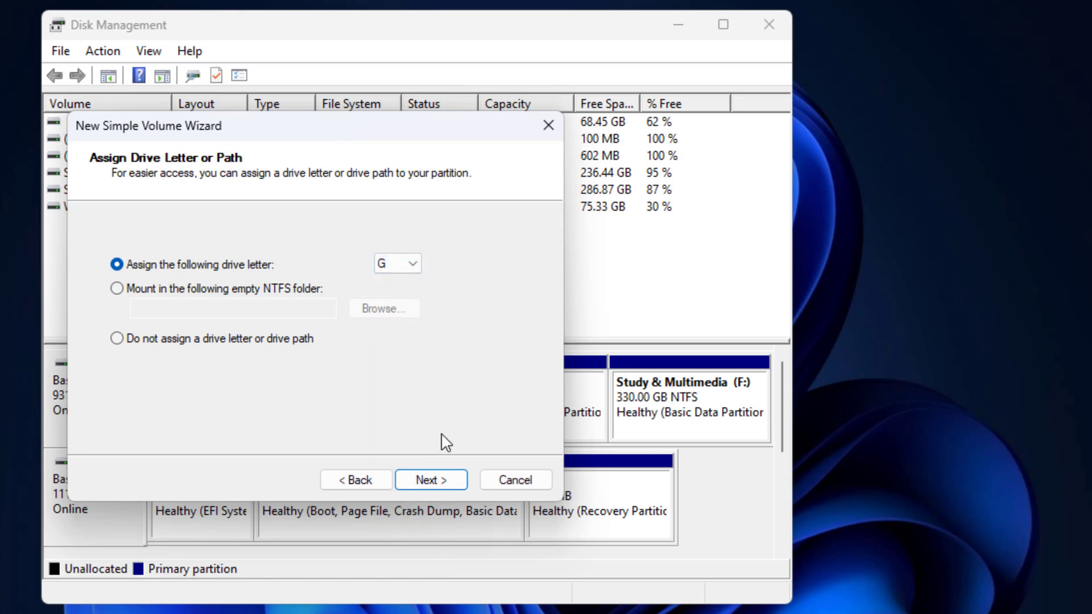
click(434, 482)
click(430, 479)
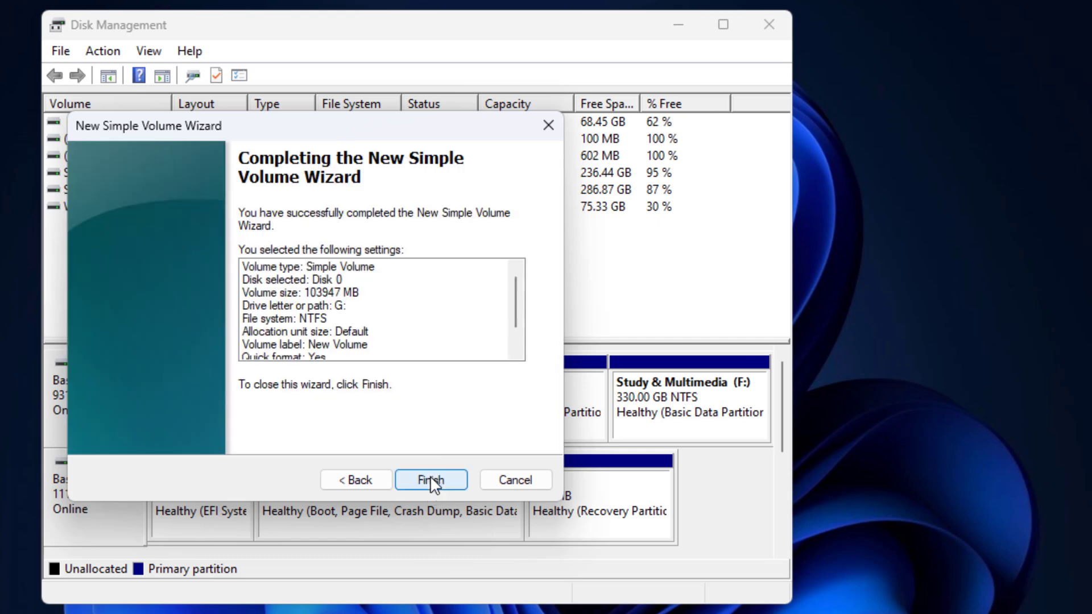
click(430, 480)
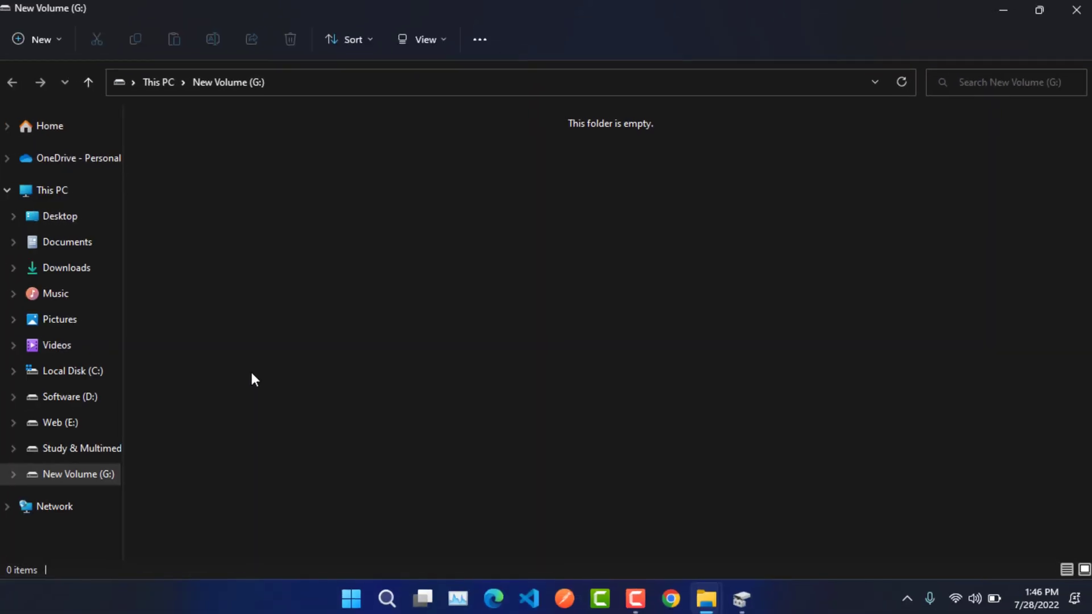
- Close the new volume's empty folder window and check the drive list in This PC in a maximized window
click(1072, 12)
click(816, 145)
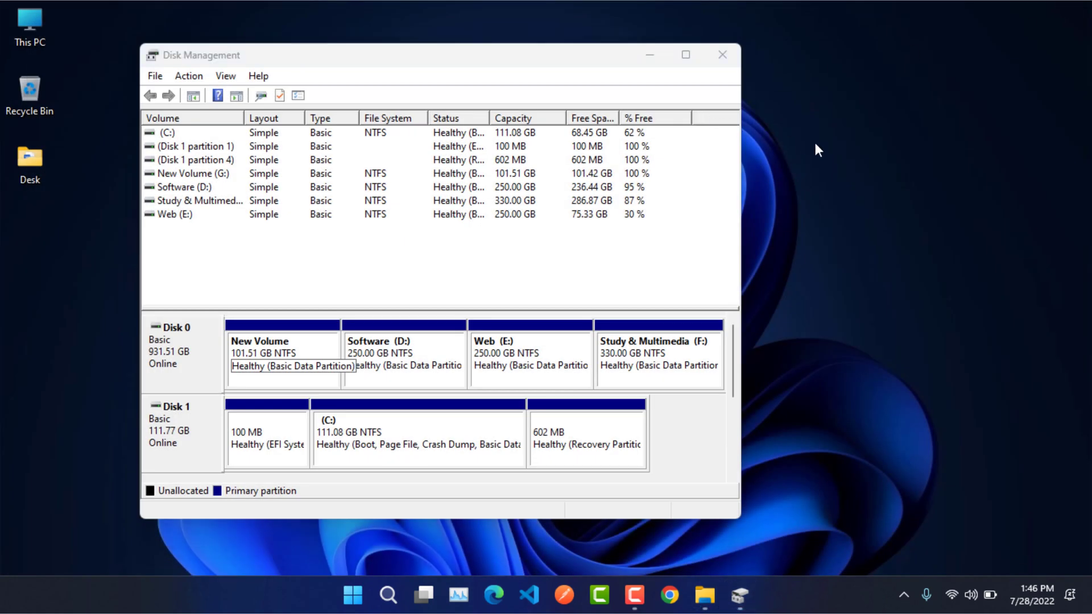
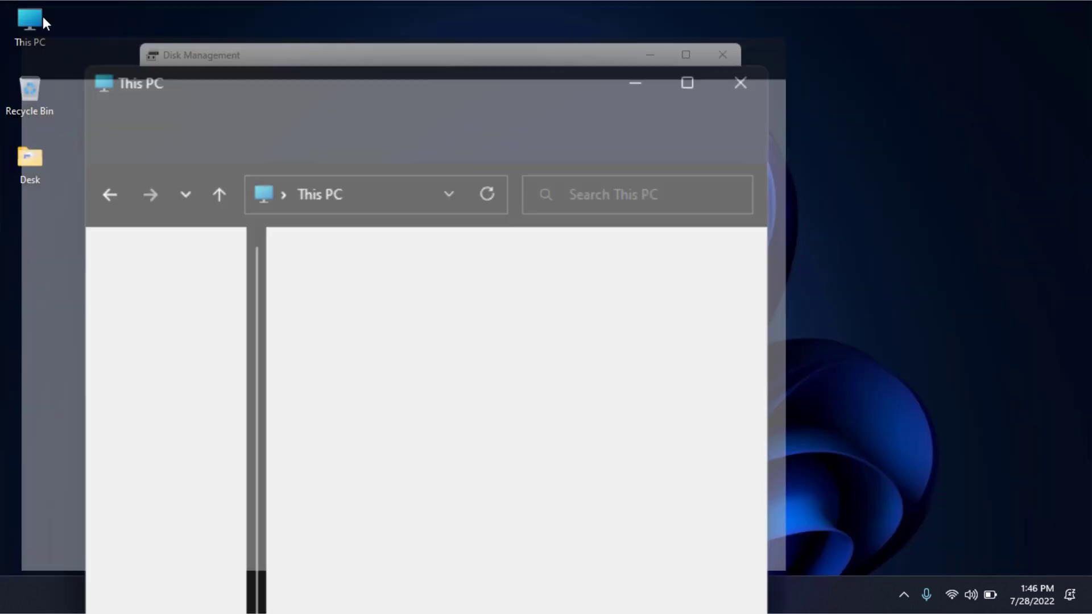
click(504, 96)
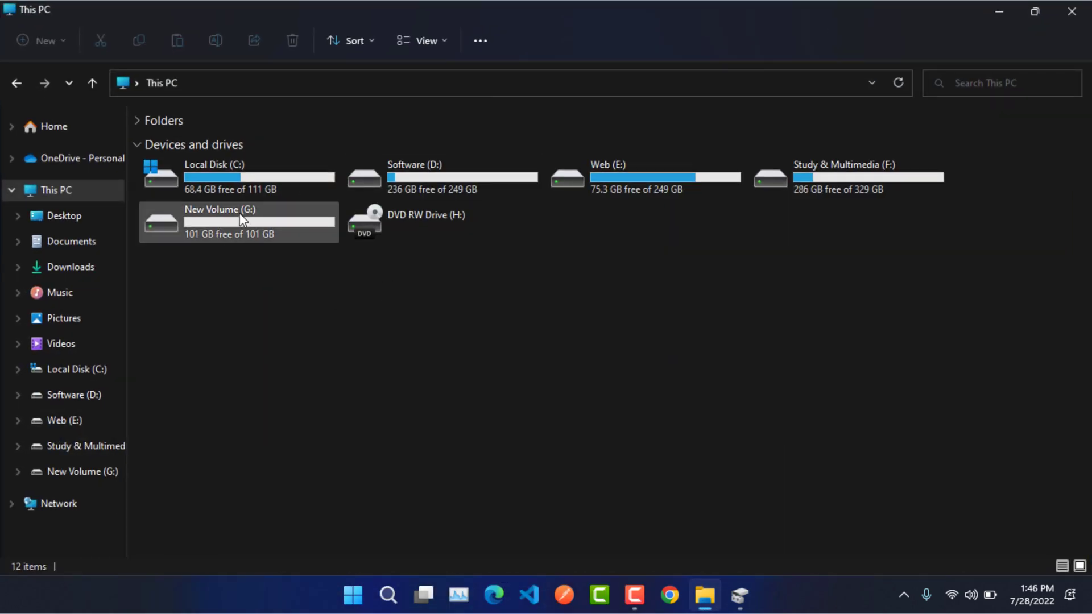
mouse_move(246, 209)
- Switch to Disk Management and open the Shrink Volume settings for New Volume (G:) on Disk 0
click(740, 595)
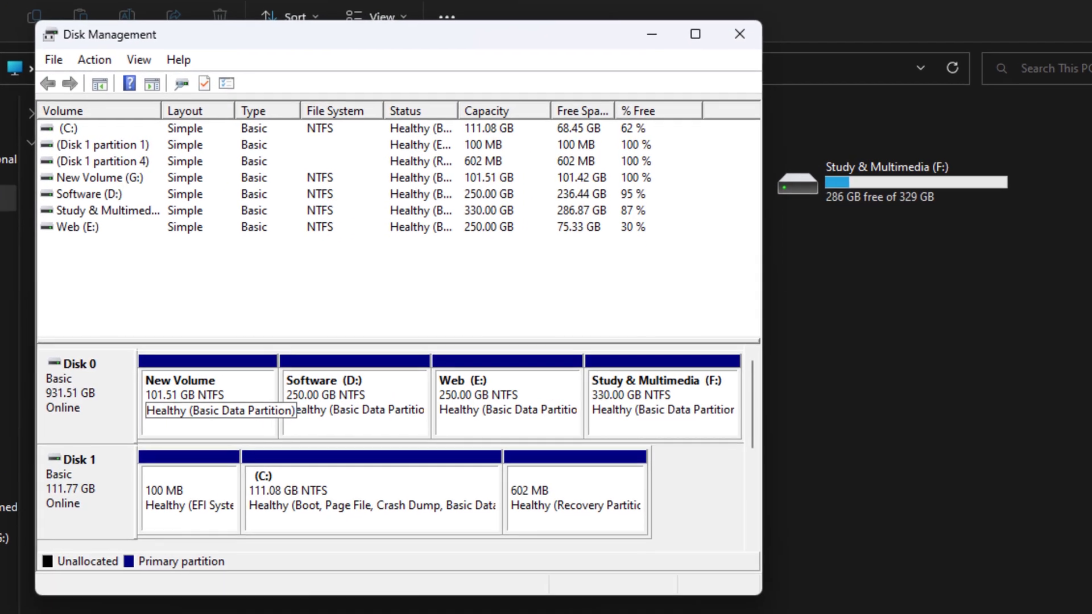
click(171, 398)
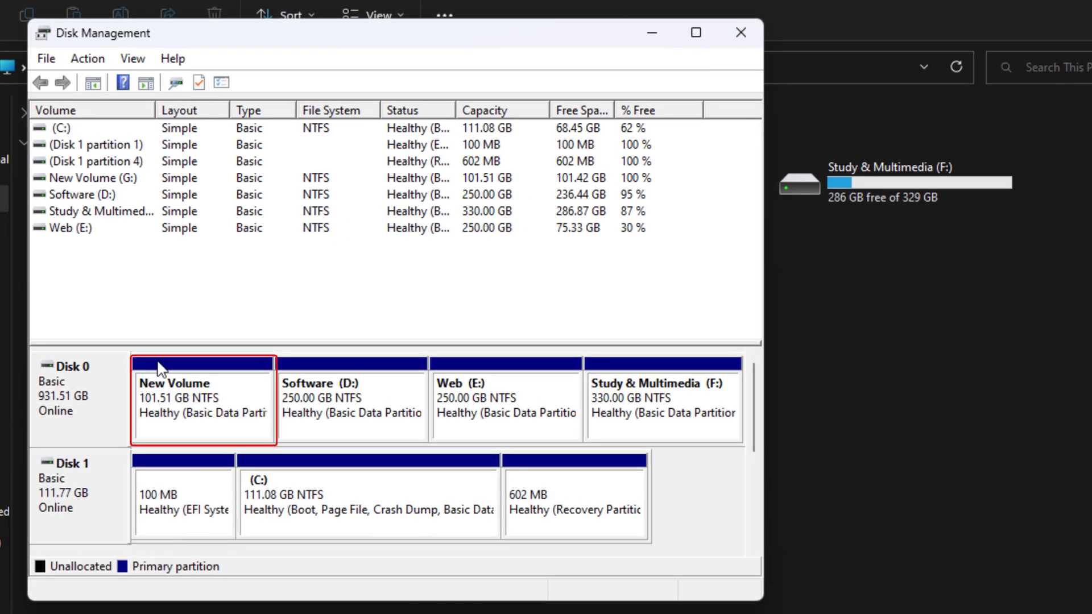
click(236, 391)
right_click(234, 387)
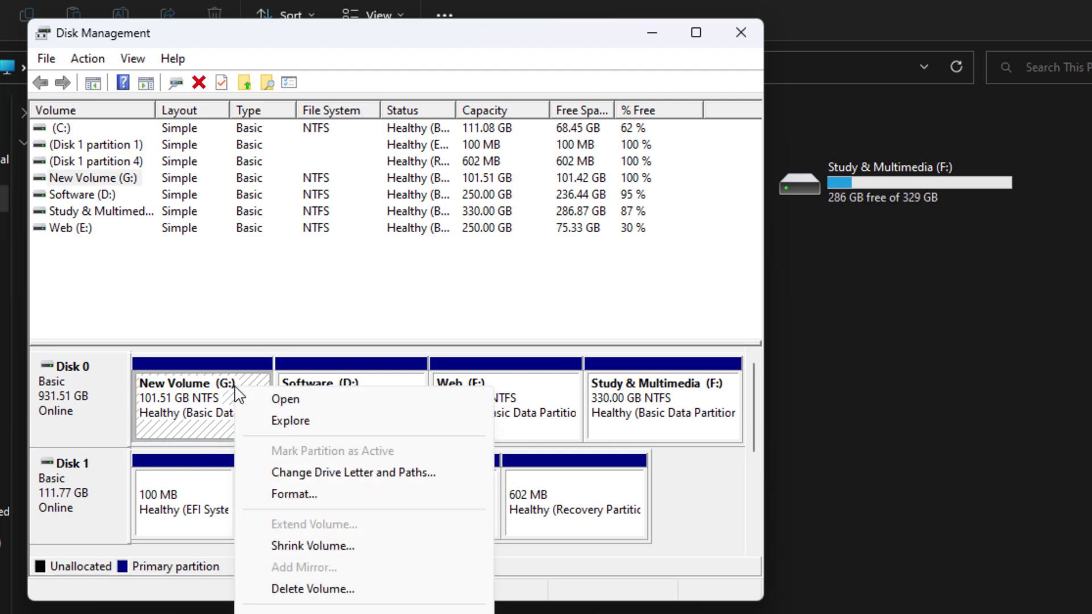
click(306, 547)
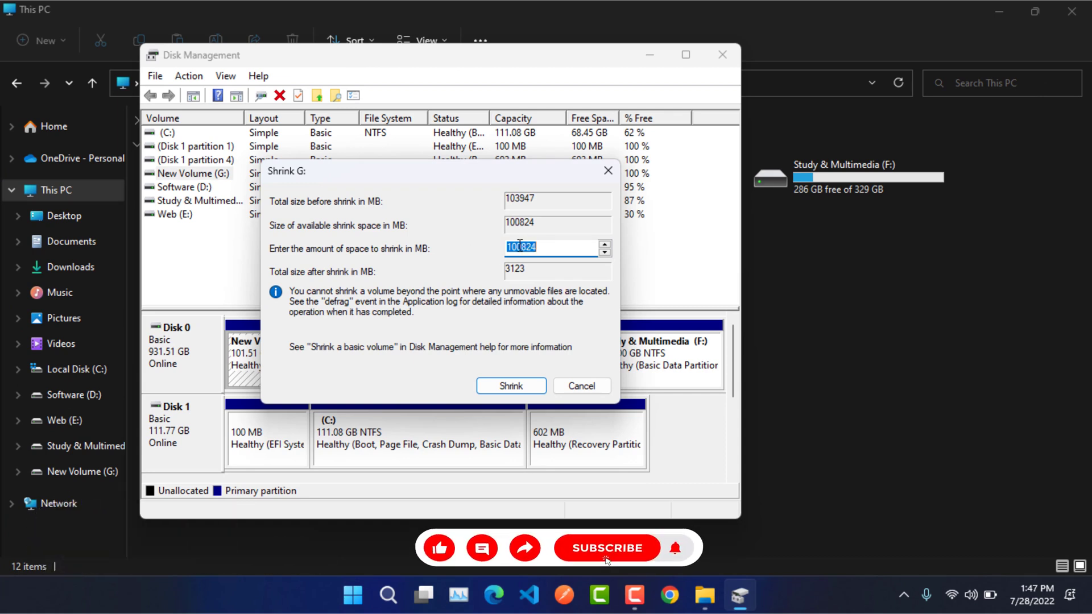
- Open Calculator and compute 50 × 1024 to convert 50 GB to megabytes
key(super+s)
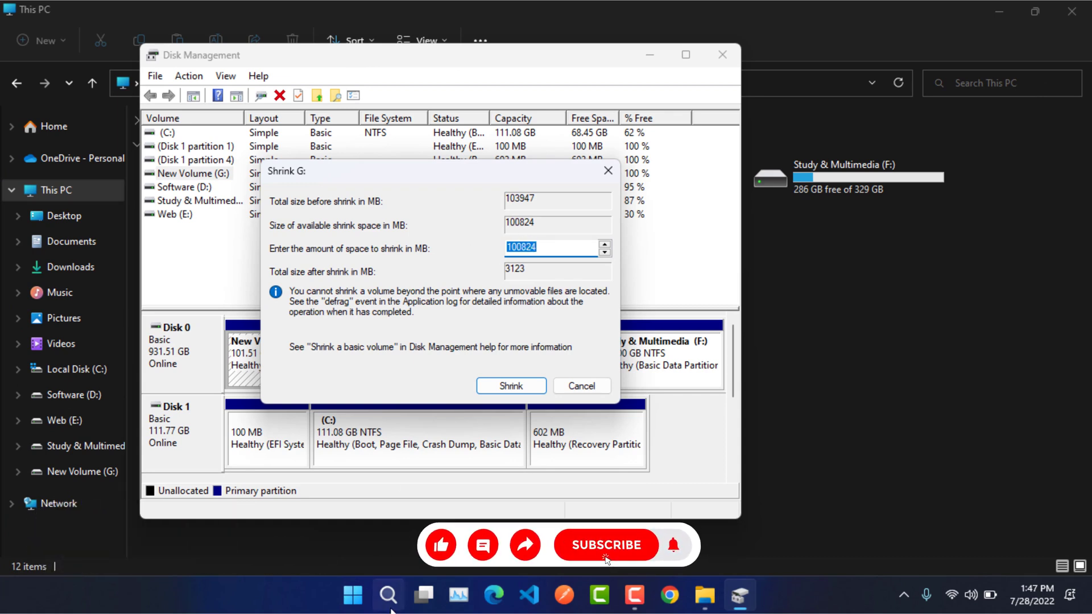
text(cal)
key(Return)
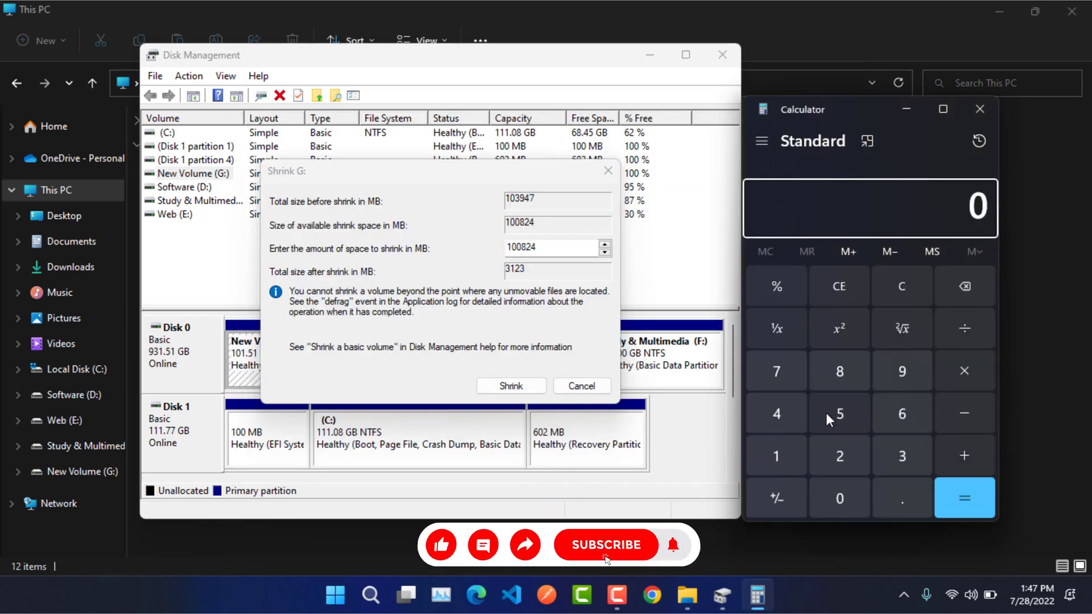
text(50)
text(*1)
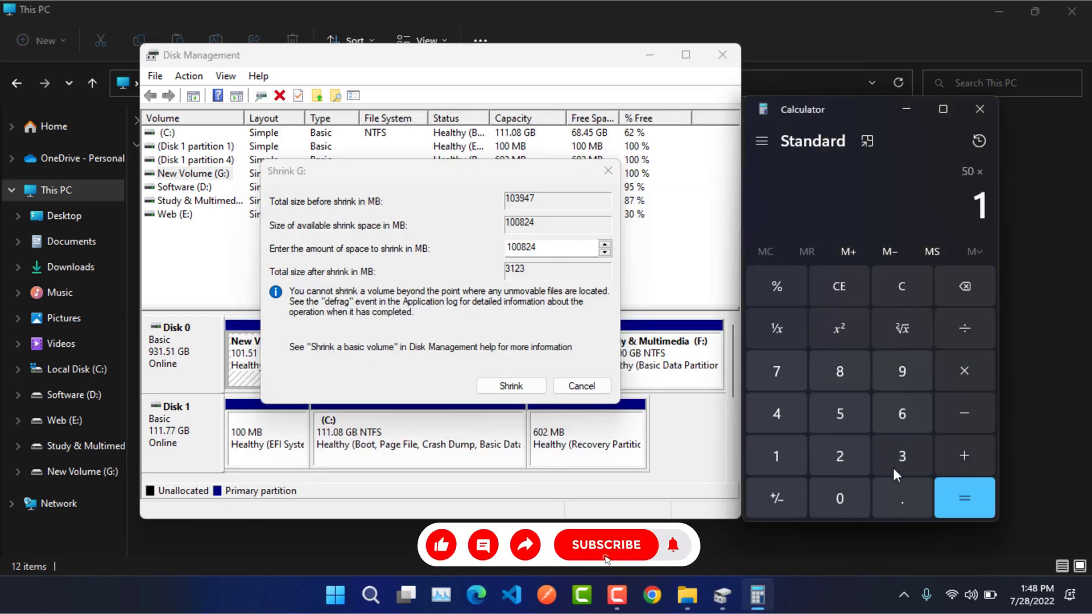
click(847, 487)
click(839, 456)
click(782, 408)
click(966, 499)
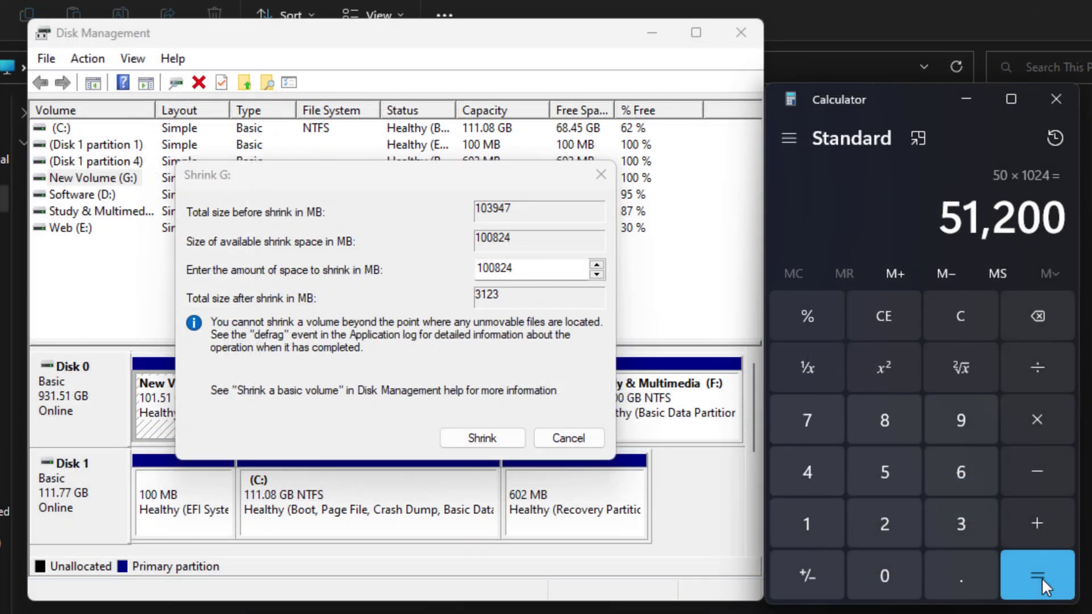
- Set the amount of space to shrink from volume G to 51200 MB and shrink it
click(518, 265)
drag(518, 265, 472, 266)
text(51200)
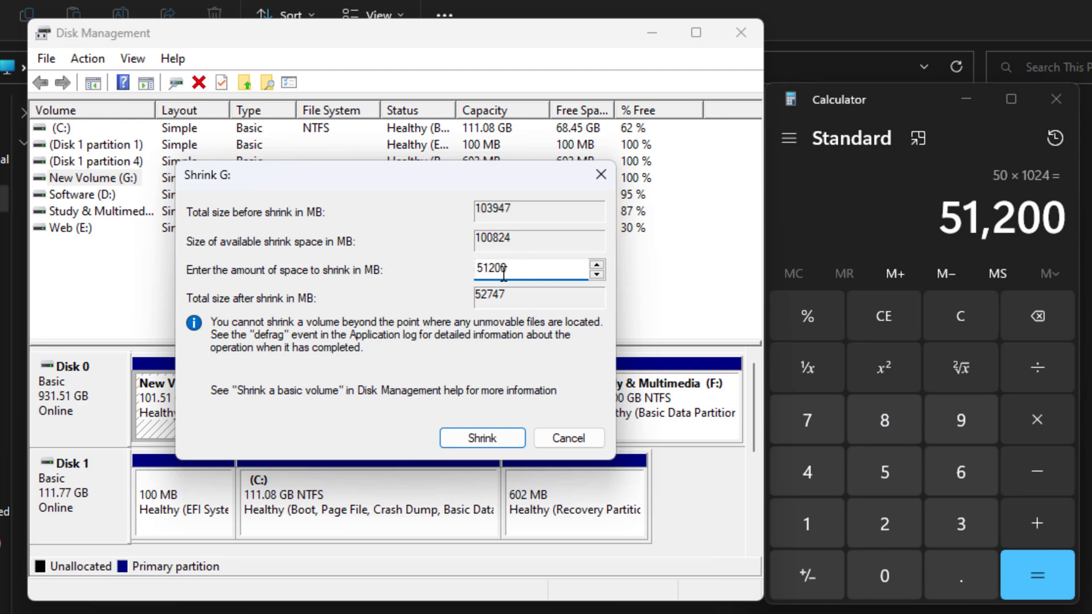
click(482, 438)
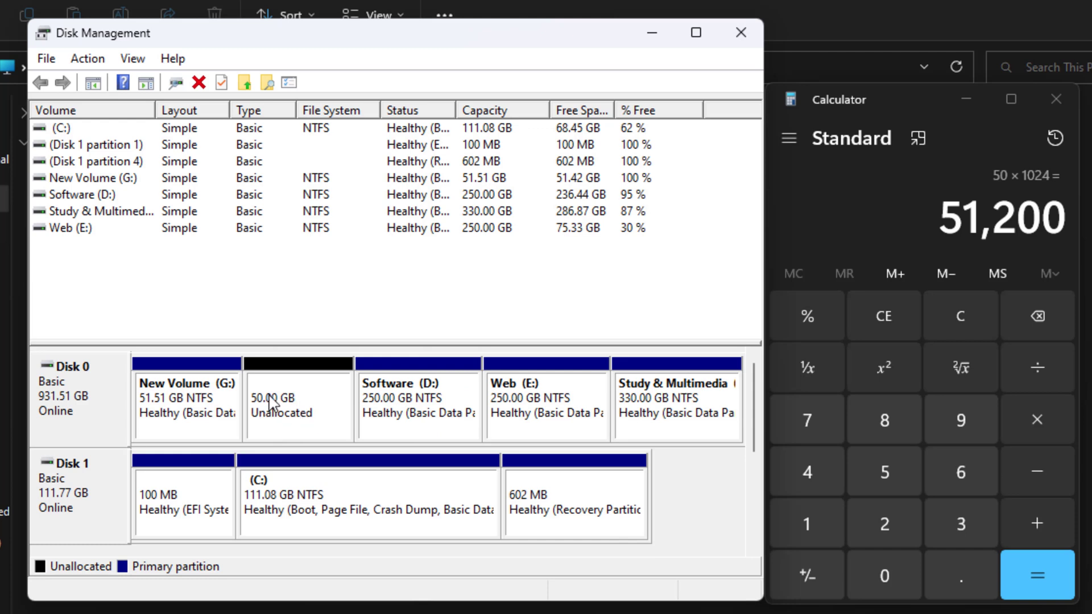
- Create a simple volume from all of Disk 0's 50 GB unallocated space with drive letter I, NTFS, label New Volume, and quick format
click(295, 406)
right_click(306, 389)
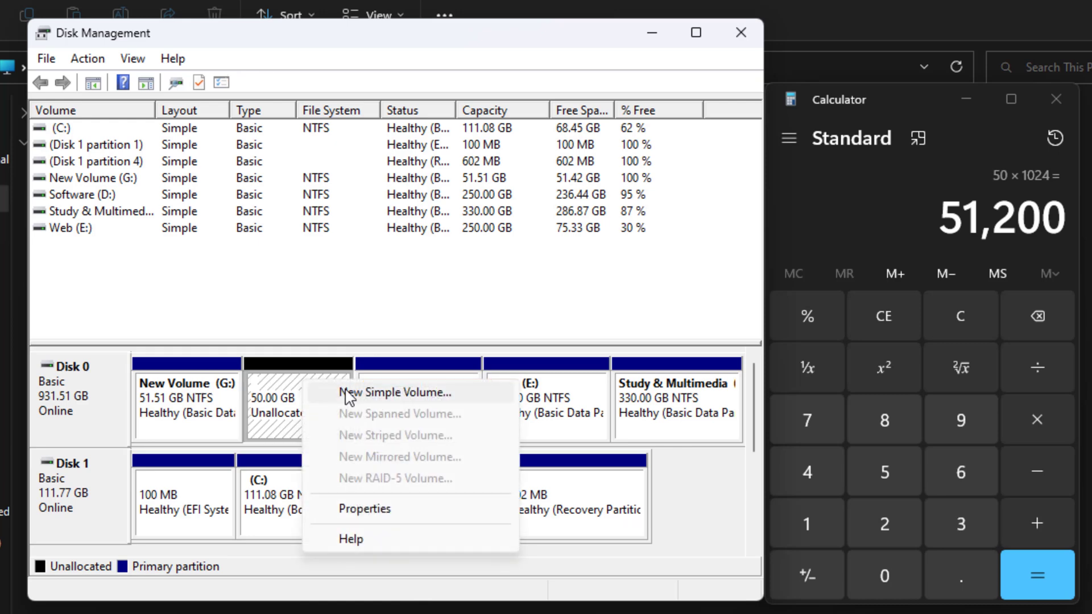
click(349, 393)
click(407, 479)
click(412, 480)
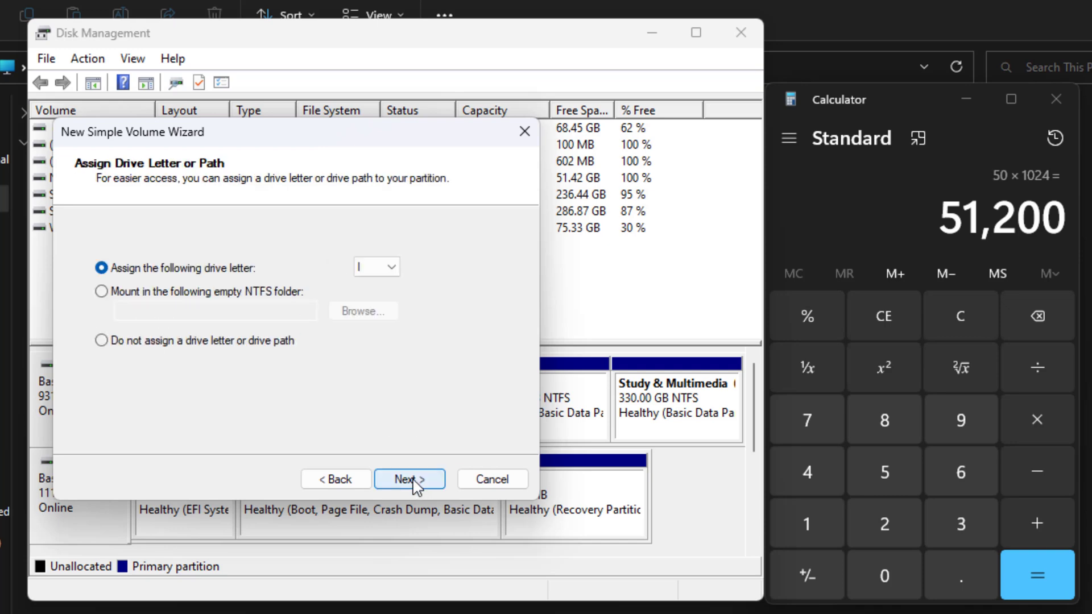
click(410, 480)
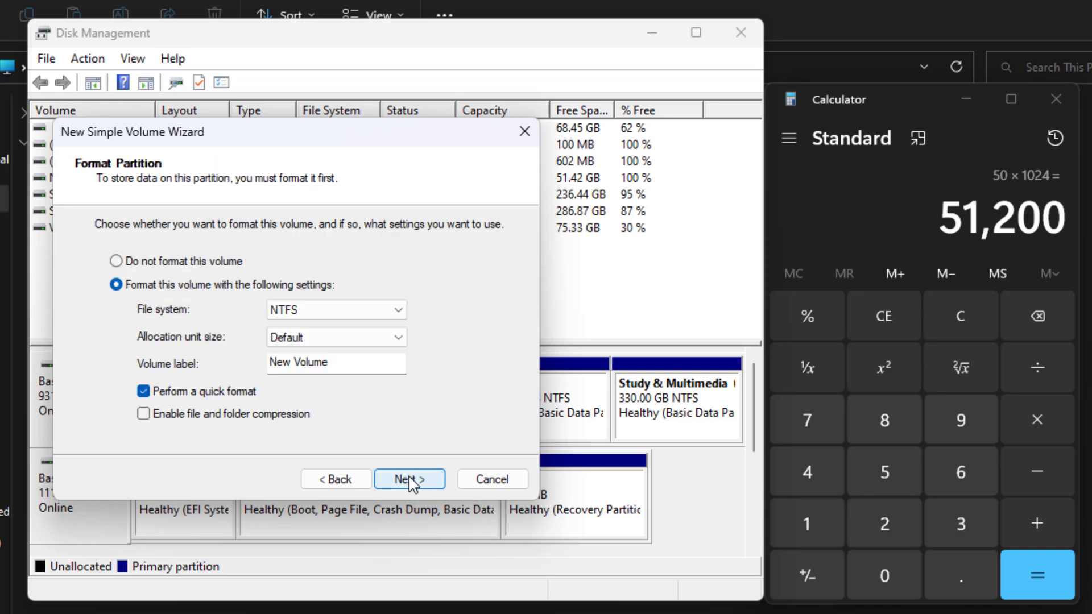
click(409, 481)
click(410, 481)
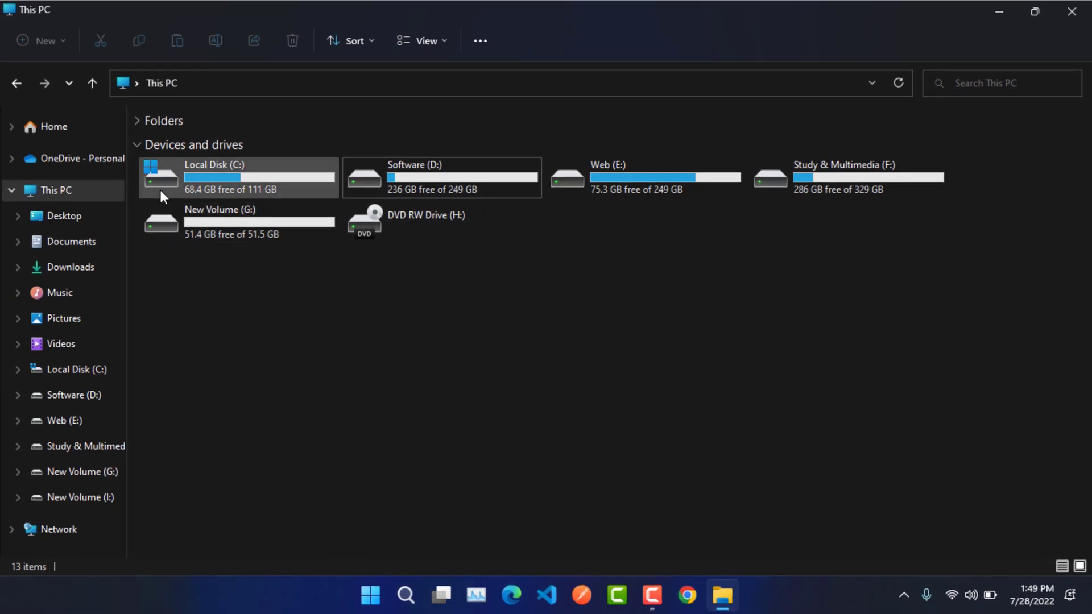
- Reload the drive list by going up to Desktop and reopening This PC
click(92, 84)
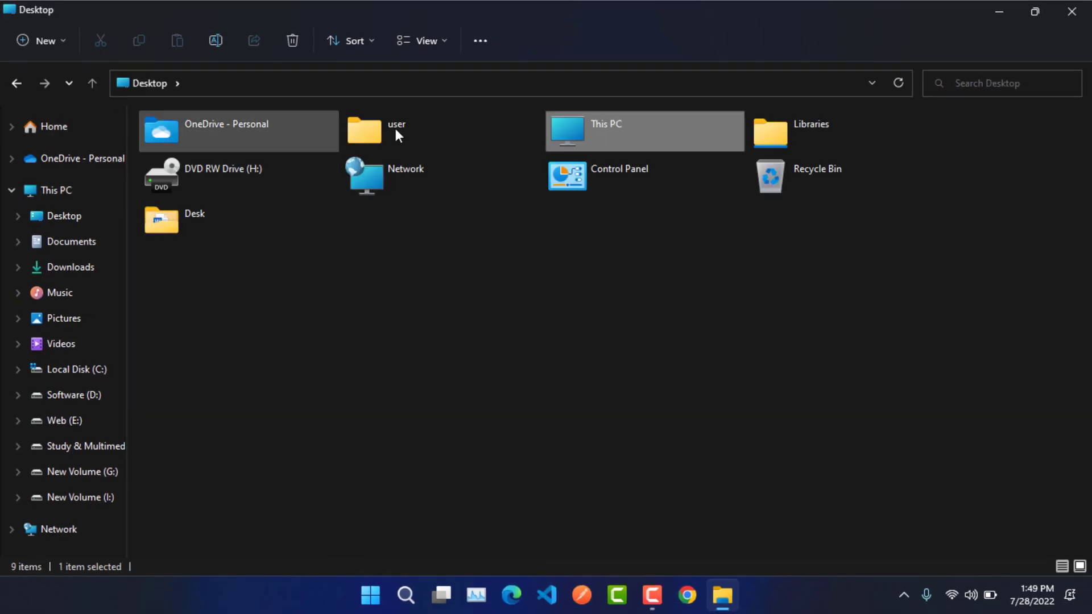
double_click(609, 123)
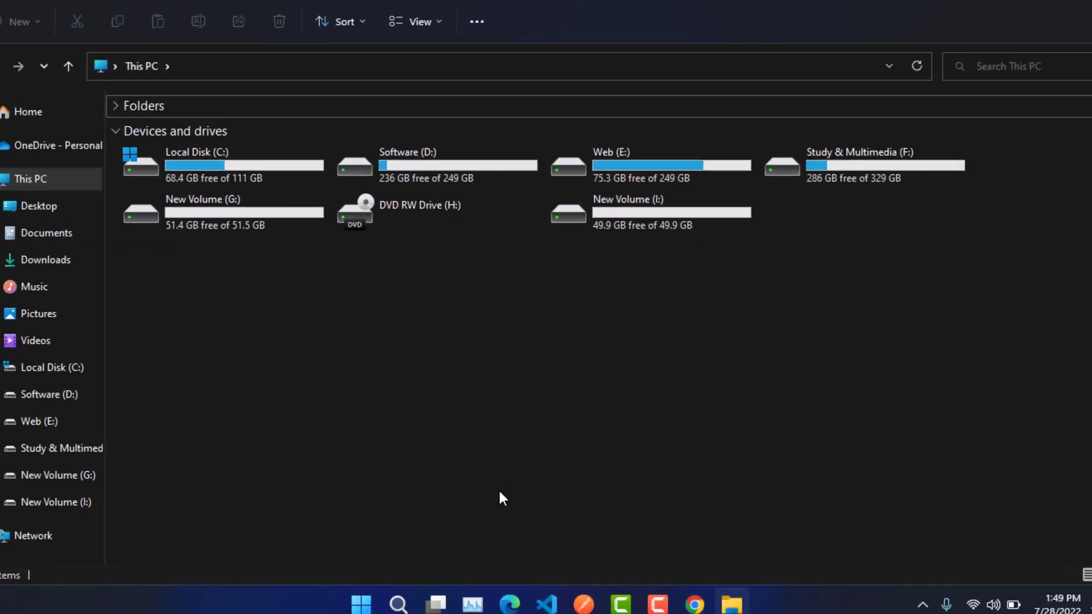
- Search Windows for "create" and open Create and format hard disk partitions
click(398, 604)
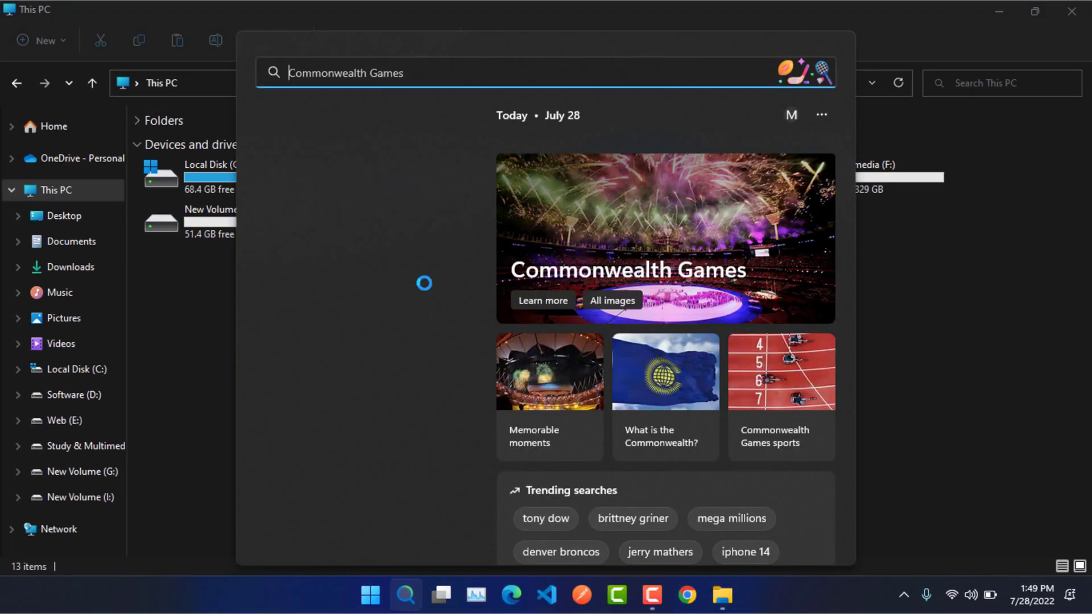
text(create)
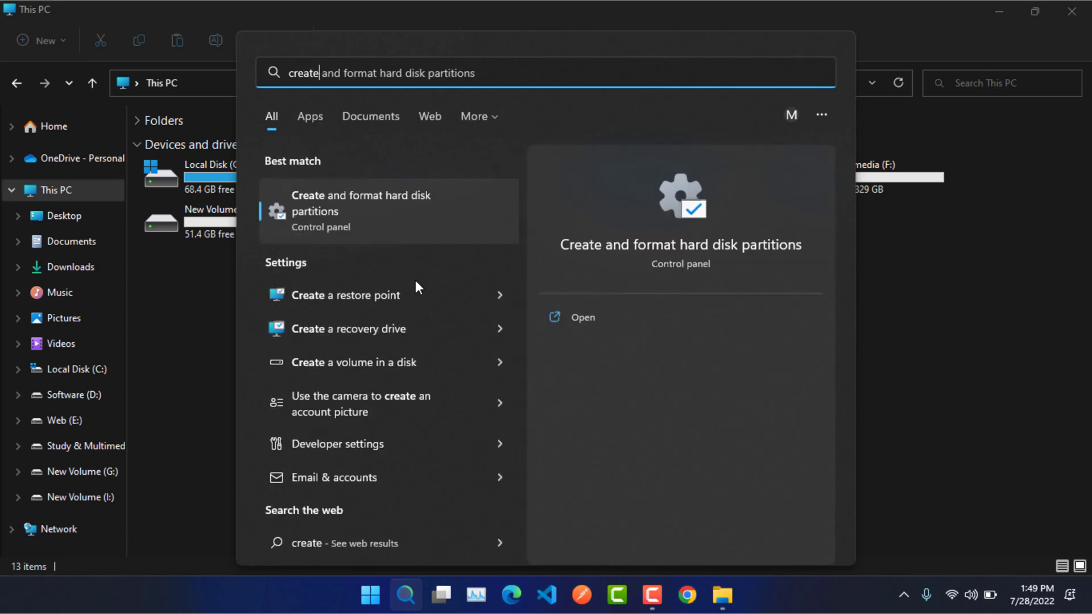
click(361, 220)
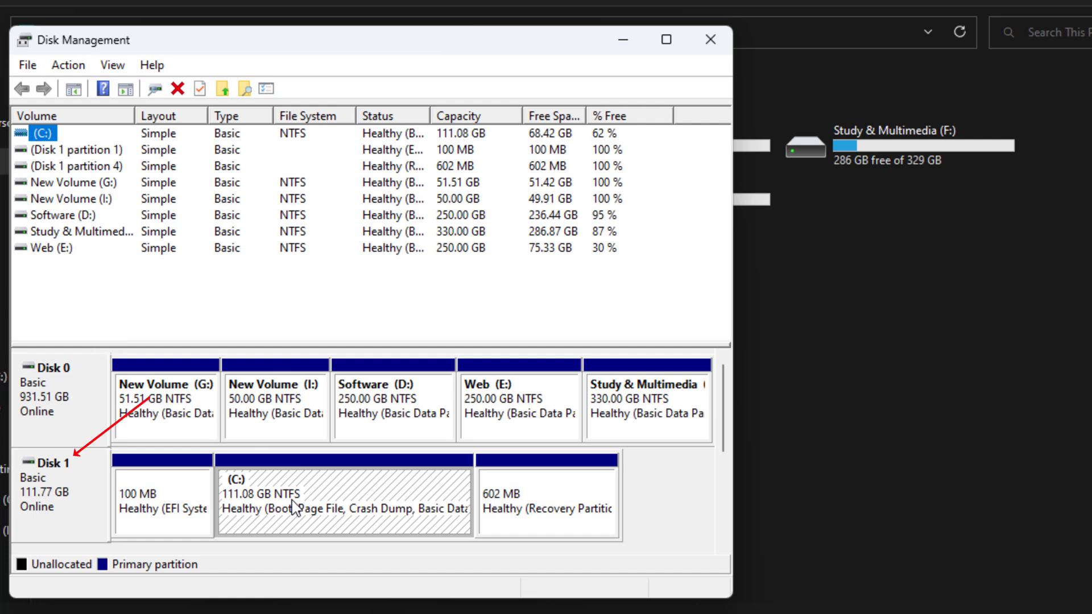
- Examine the Disk 1 and CD-ROM 0 entries in Disk Management and compare their drive letters with those in This PC
click(724, 405)
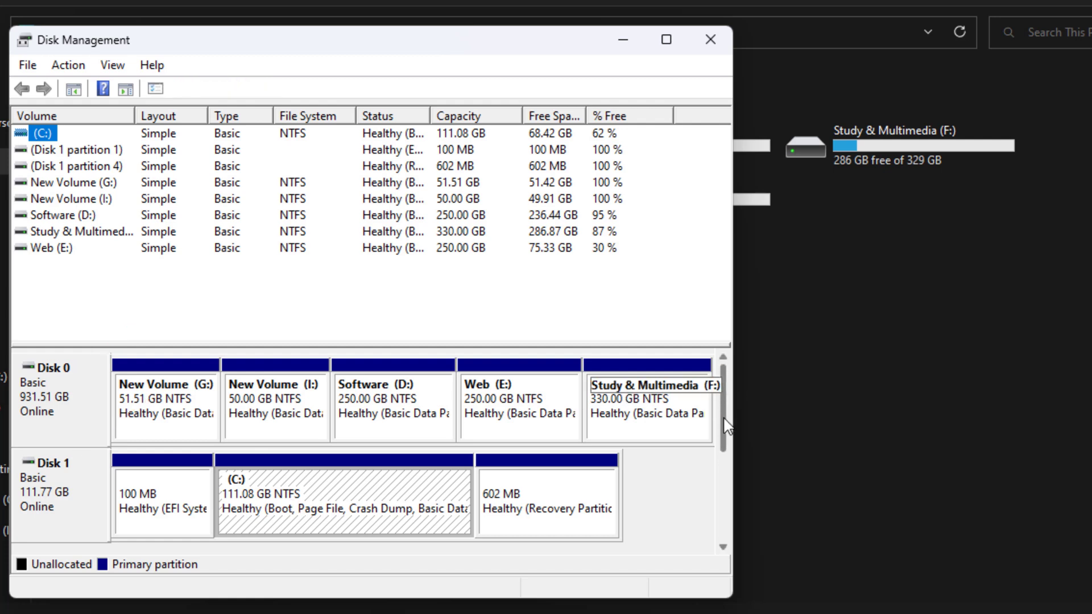
drag(726, 425, 726, 472)
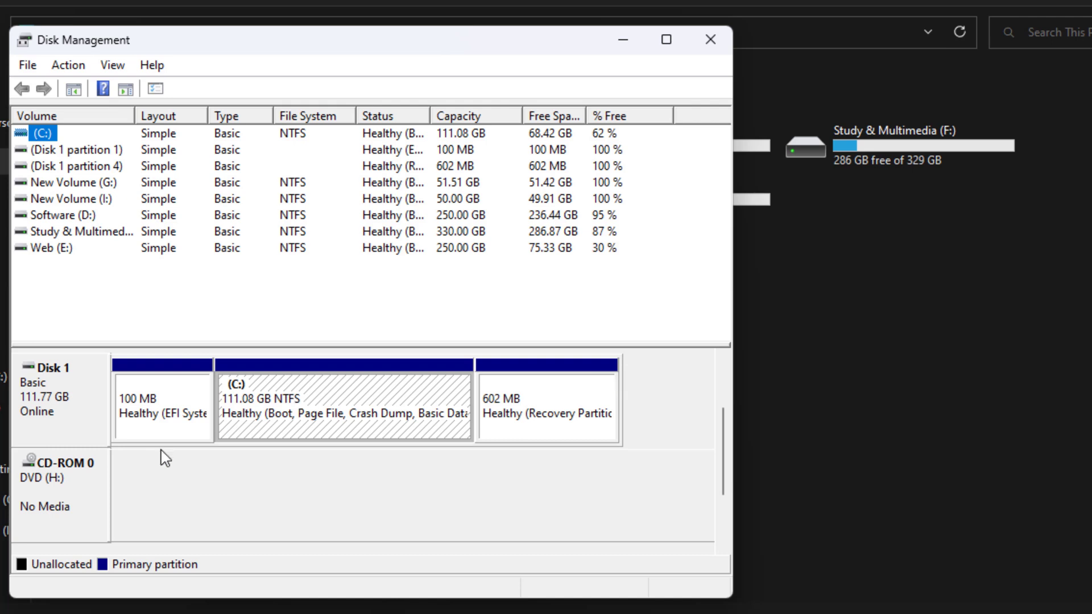
click(89, 485)
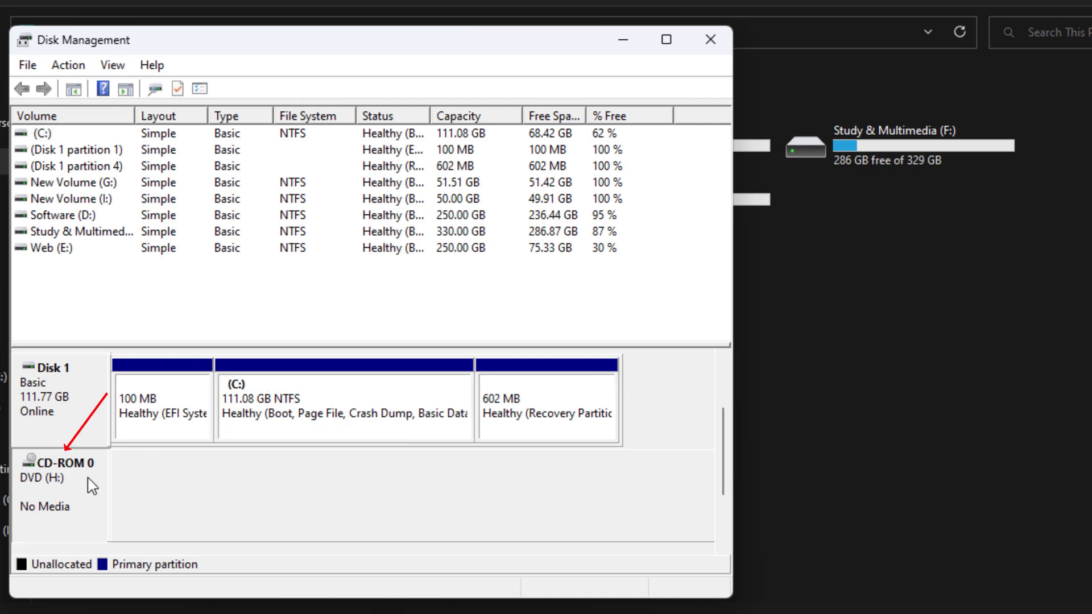
right_click(57, 484)
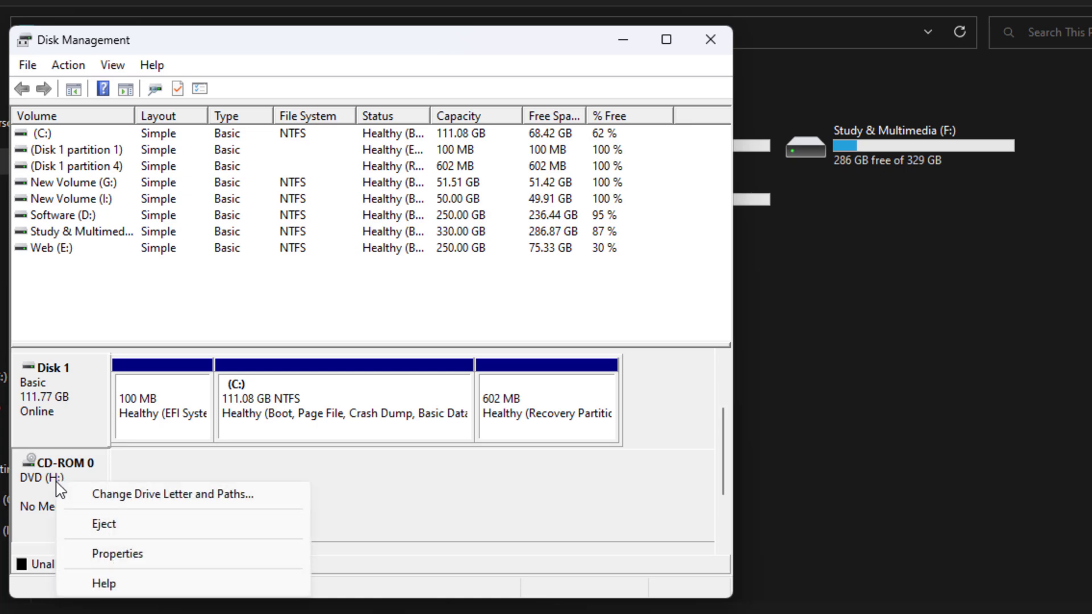
drag(532, 46, 410, 238)
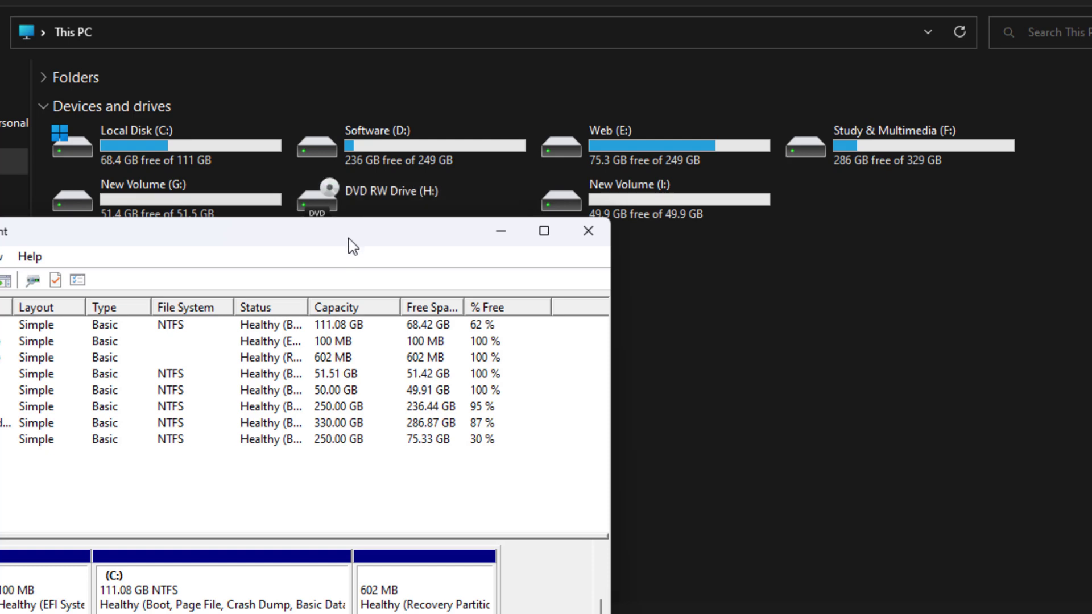
drag(348, 234, 451, 80)
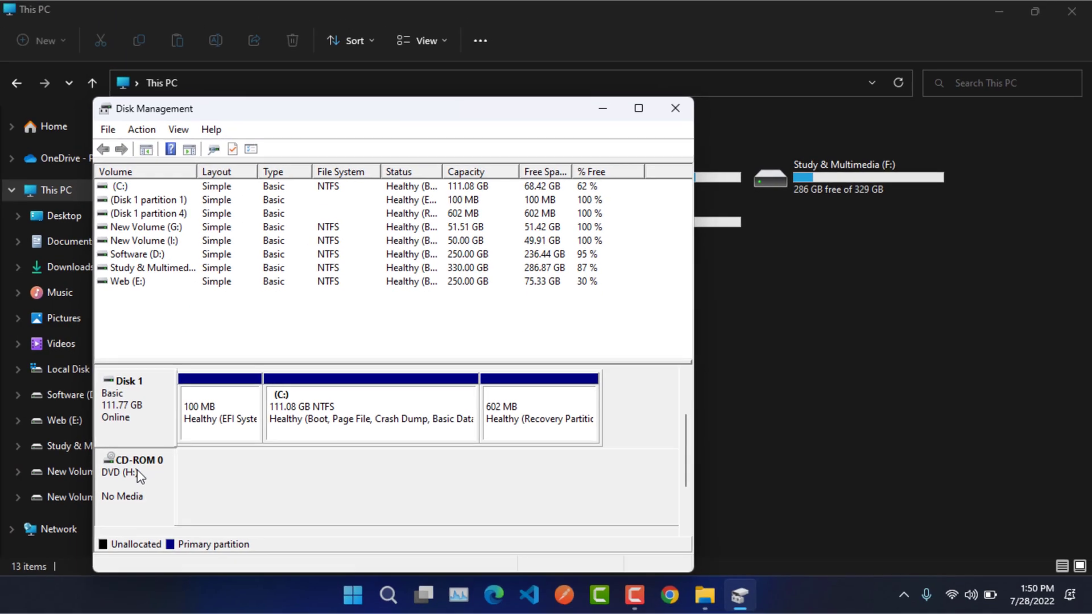
- Change the drive letter of the CD-ROM 0 DVD drive to J and accept the drive letter warning
right_click(76, 497)
click(187, 481)
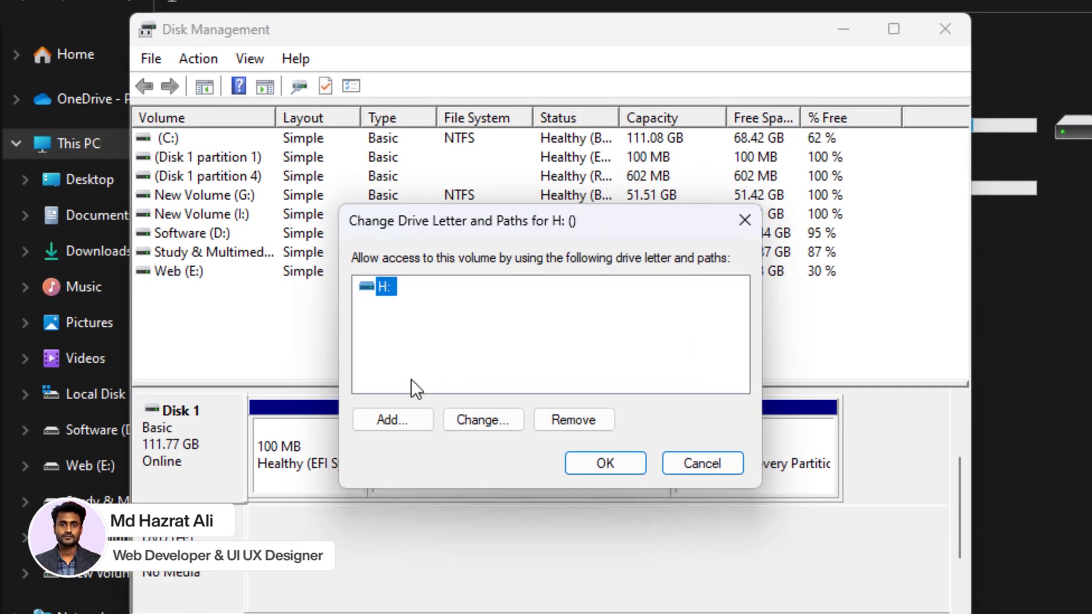
click(458, 418)
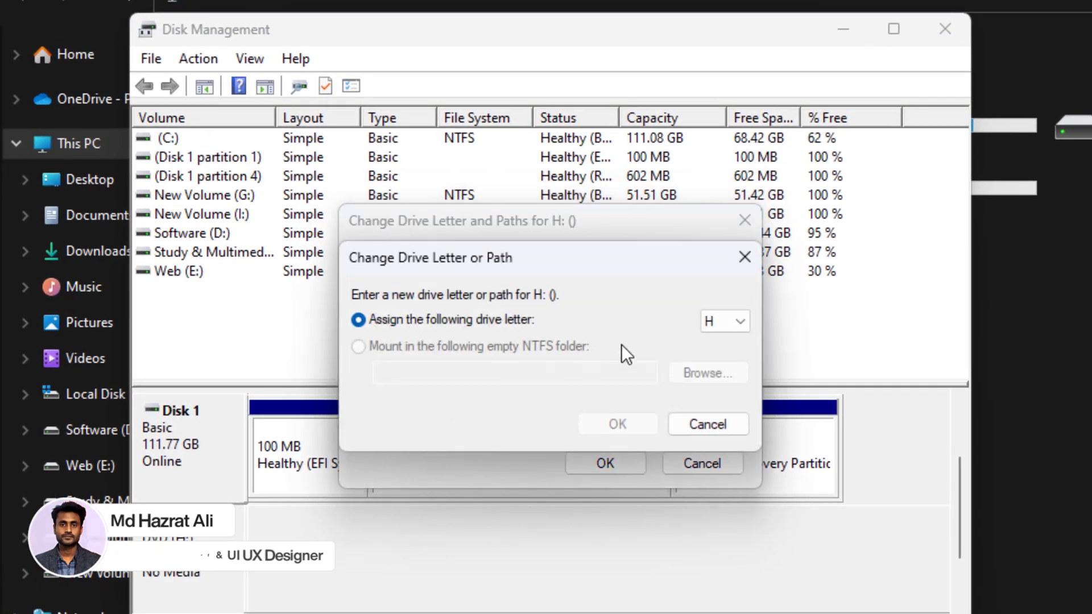
click(719, 323)
click(716, 385)
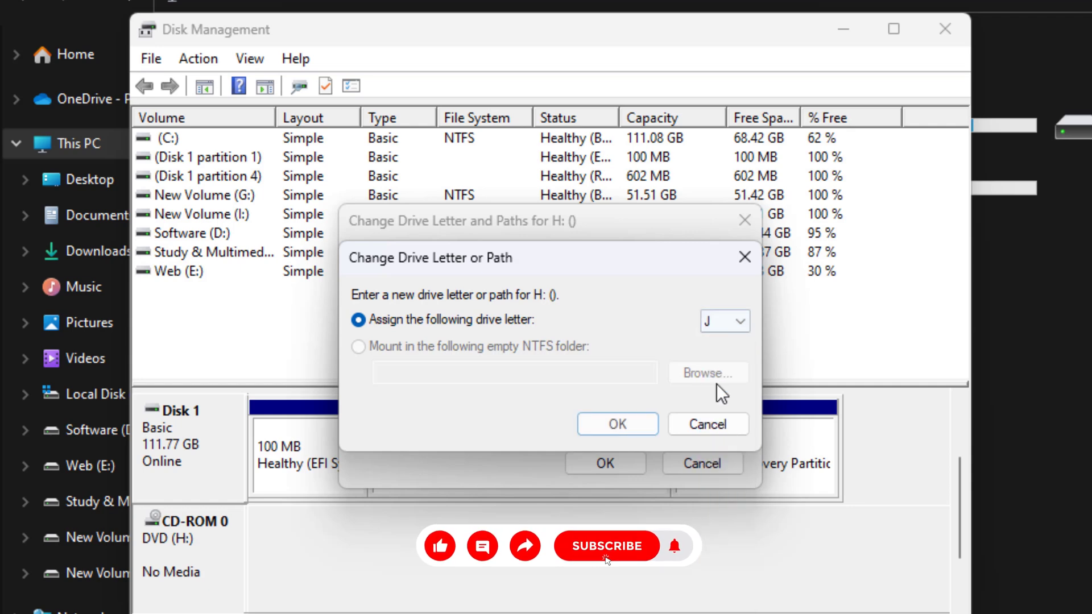
click(621, 424)
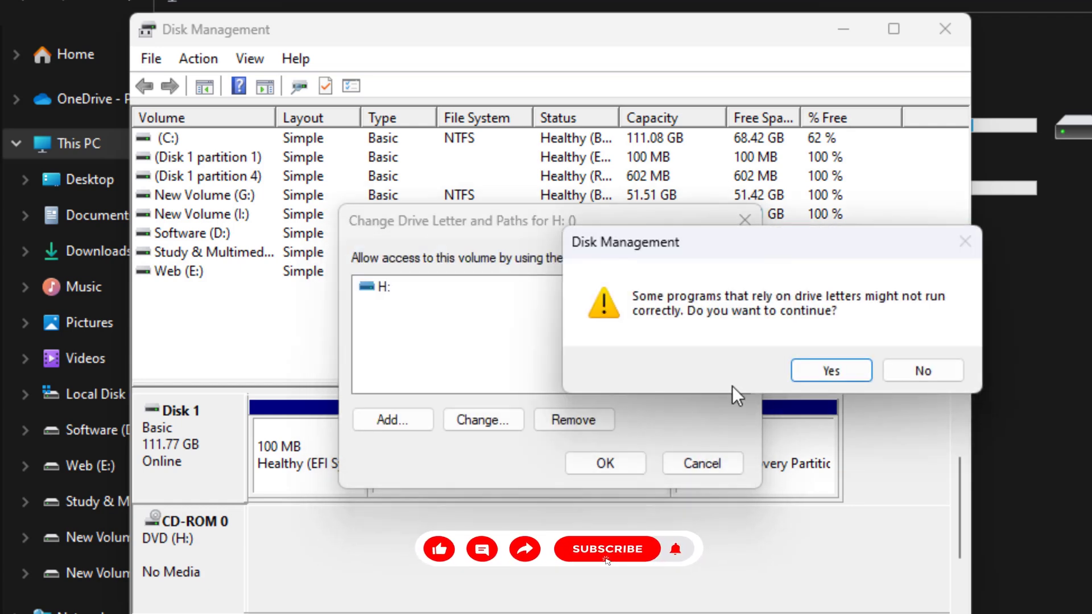
click(815, 370)
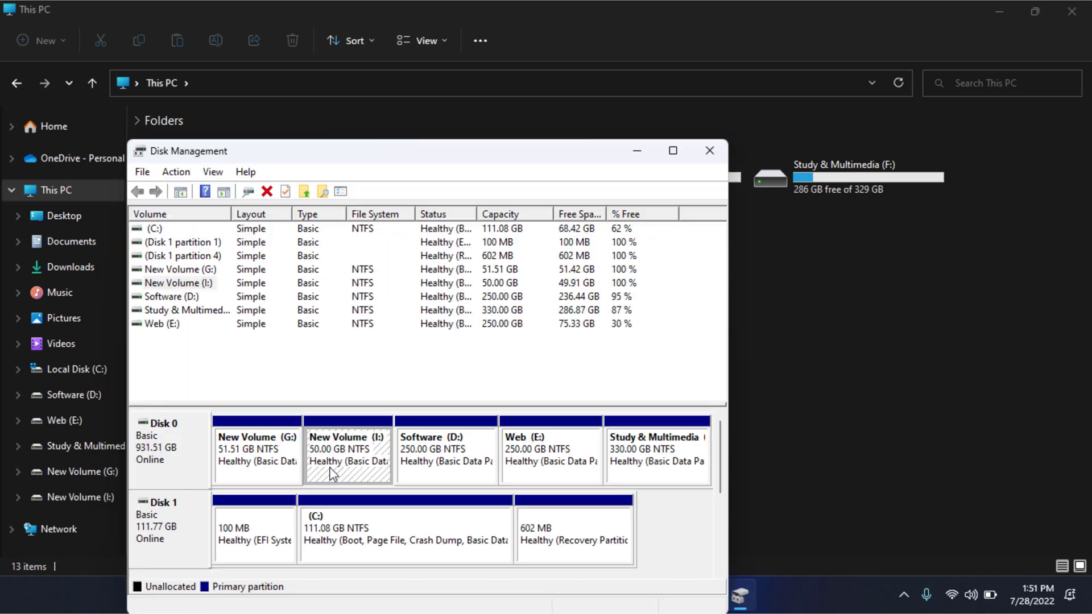
- Change the drive letter of New Volume (I:) on Disk 0 to H and accept the drive letter warning
right_click(333, 474)
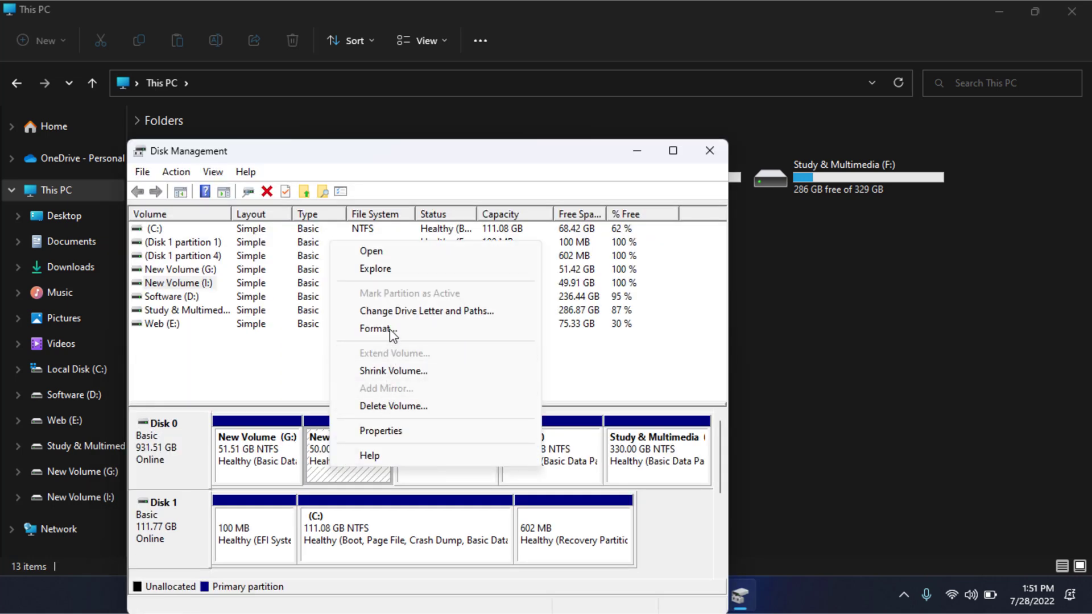
click(390, 310)
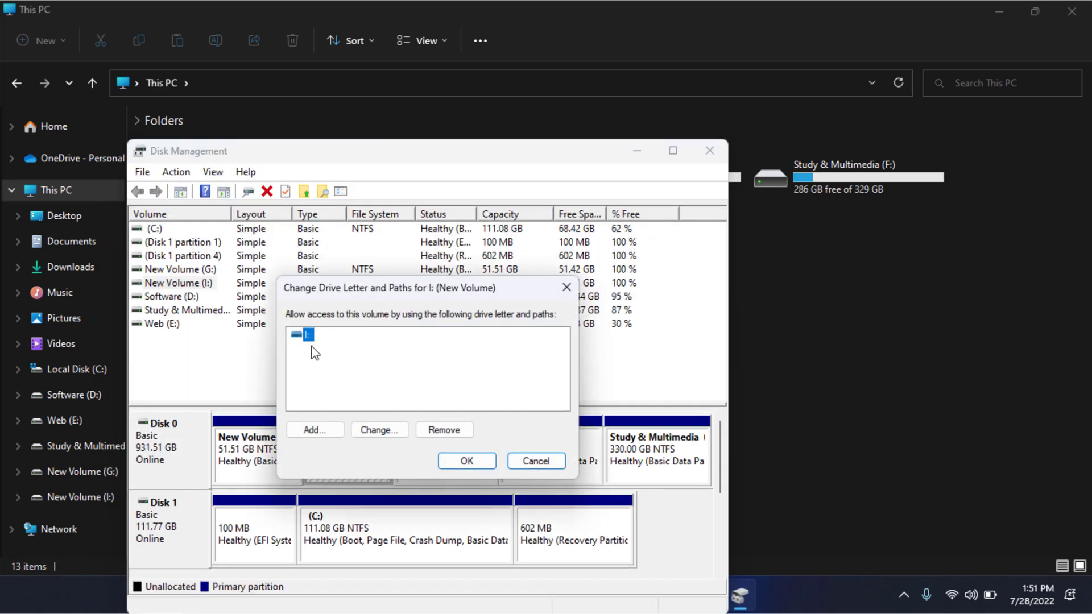
click(368, 432)
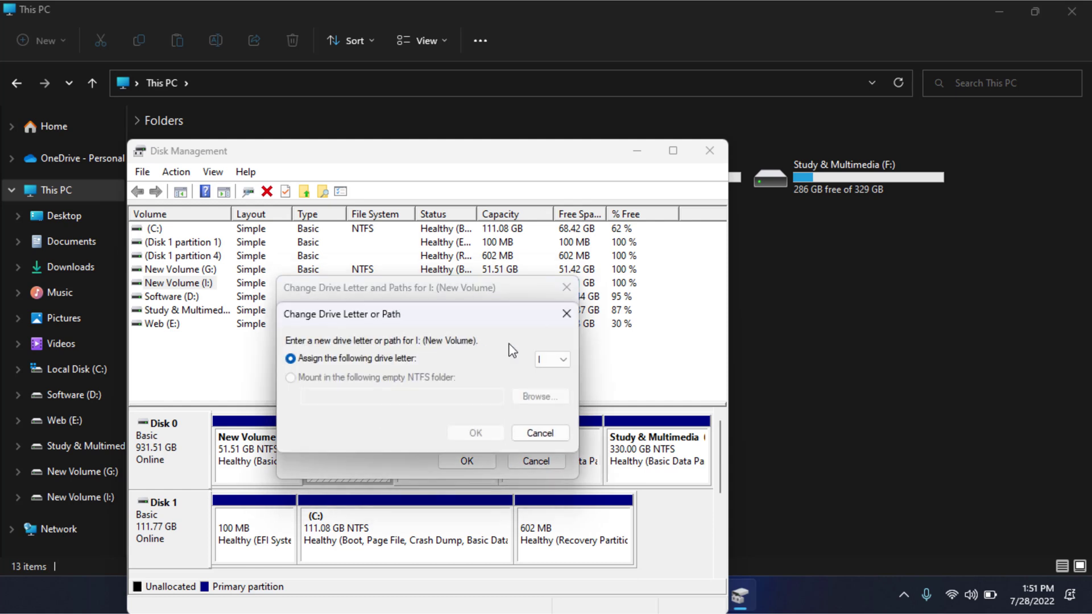
click(547, 360)
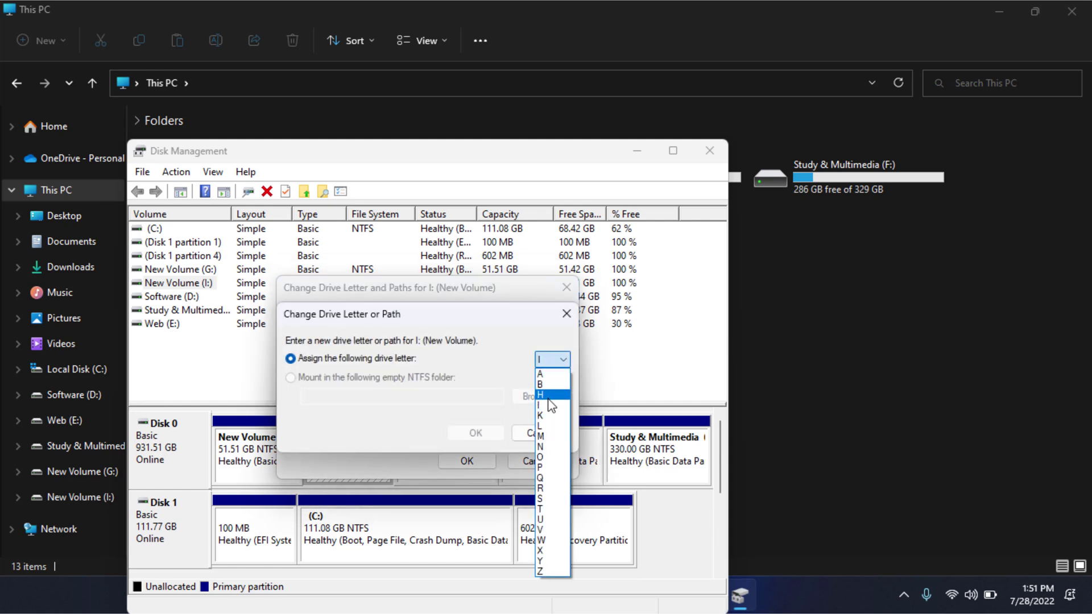
click(545, 394)
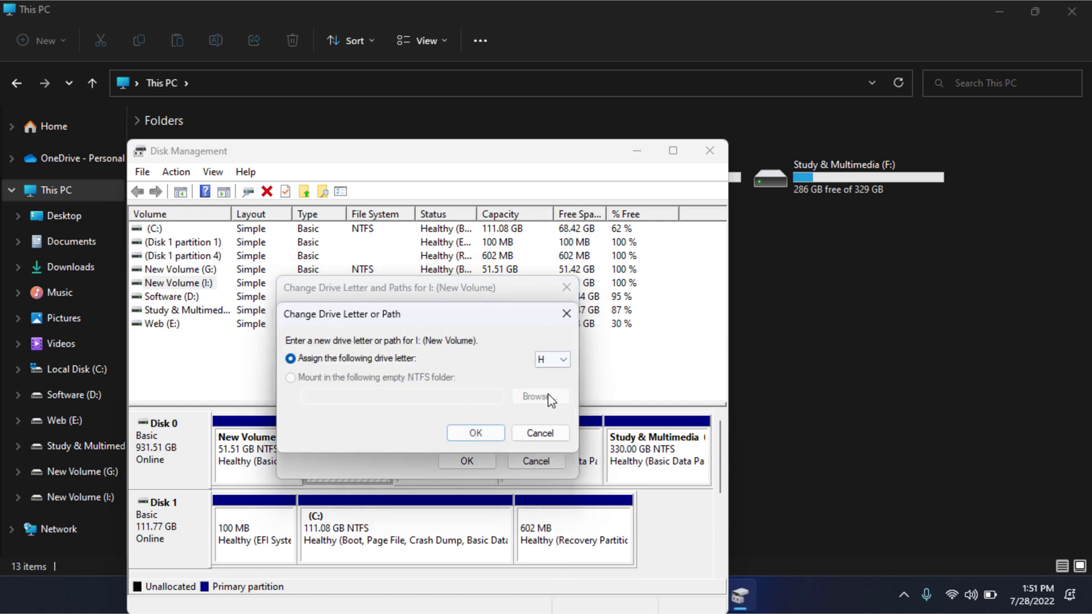
click(482, 437)
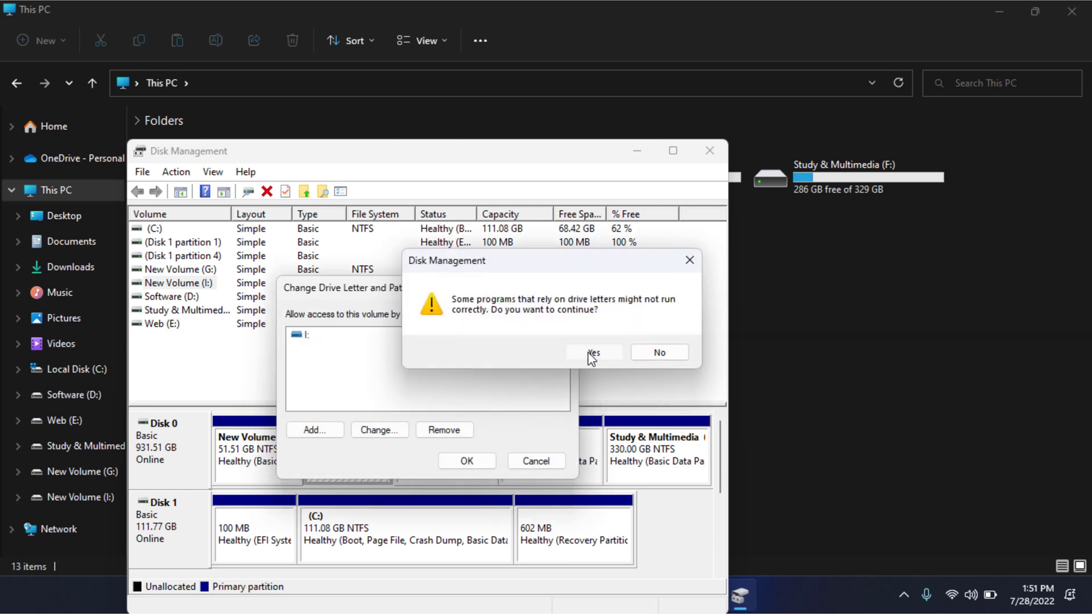
click(592, 354)
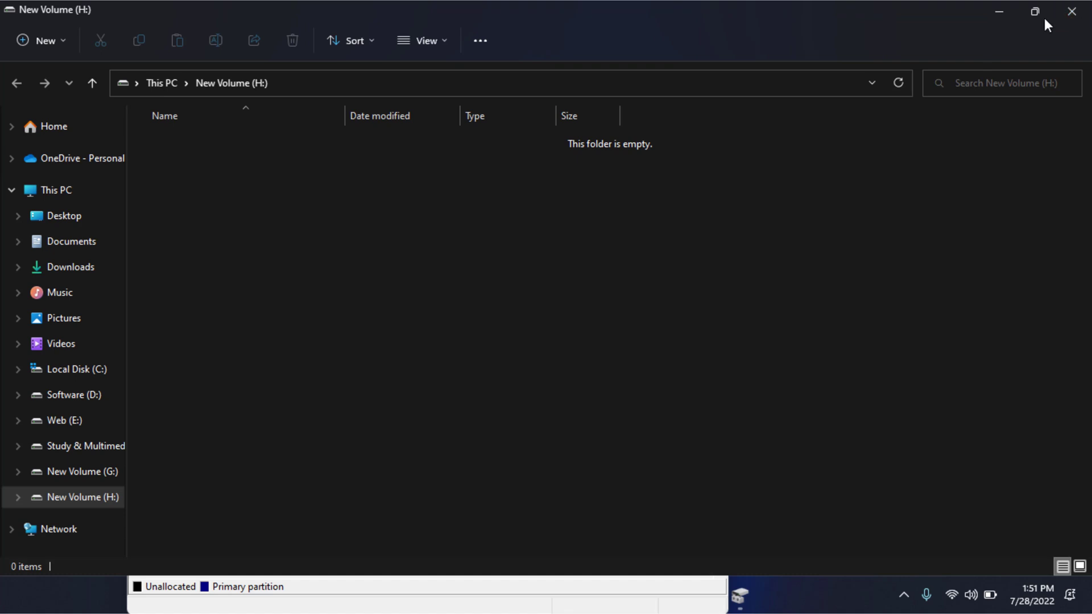
- Close the New Volume (H:) folder window and check the drive letters in This PC behind Disk Management
click(1072, 11)
drag(551, 161, 600, 331)
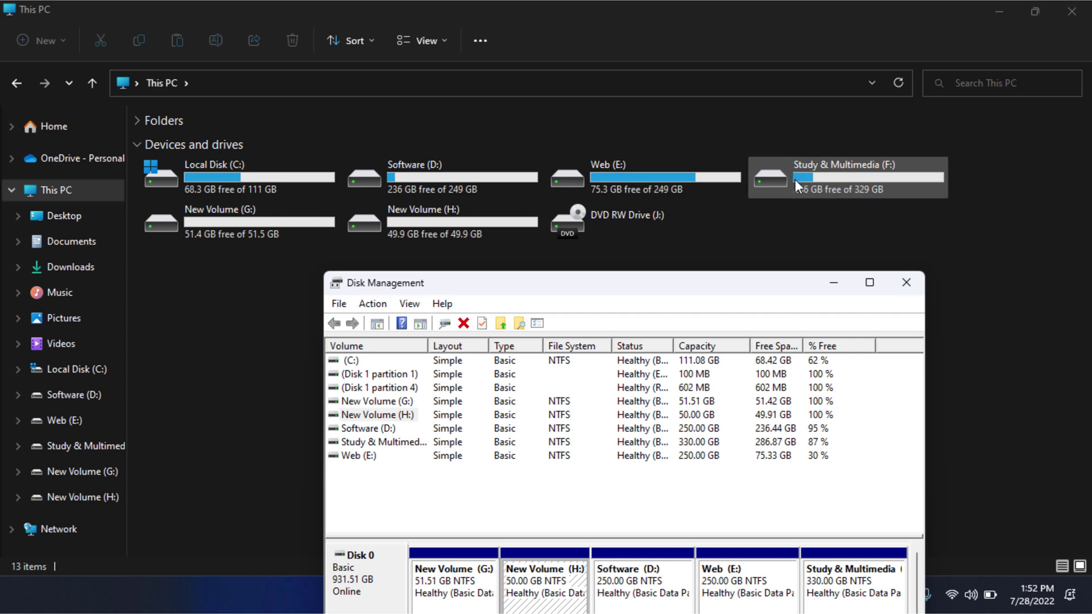
drag(680, 287, 701, 121)
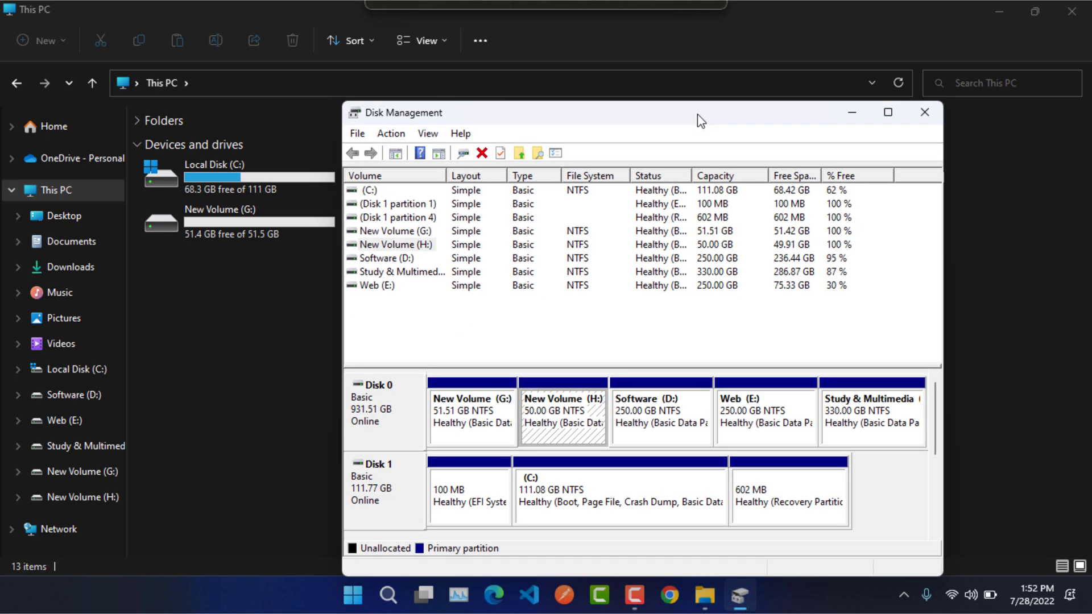
- Check whether Extend Volume is available for New Volume (G:) on Disk 0
click(475, 437)
right_click(474, 435)
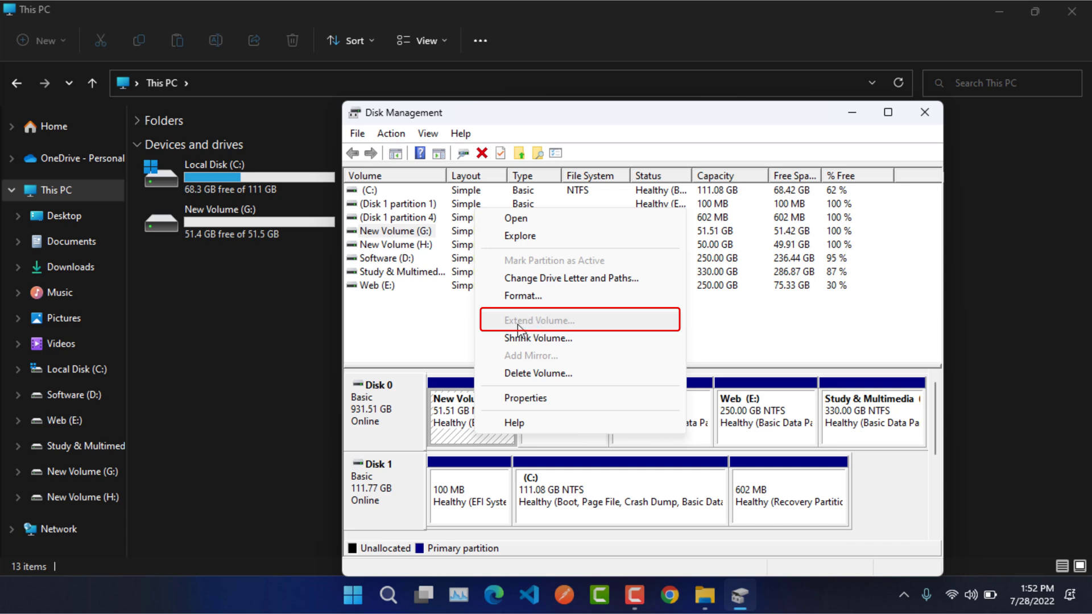
click(451, 349)
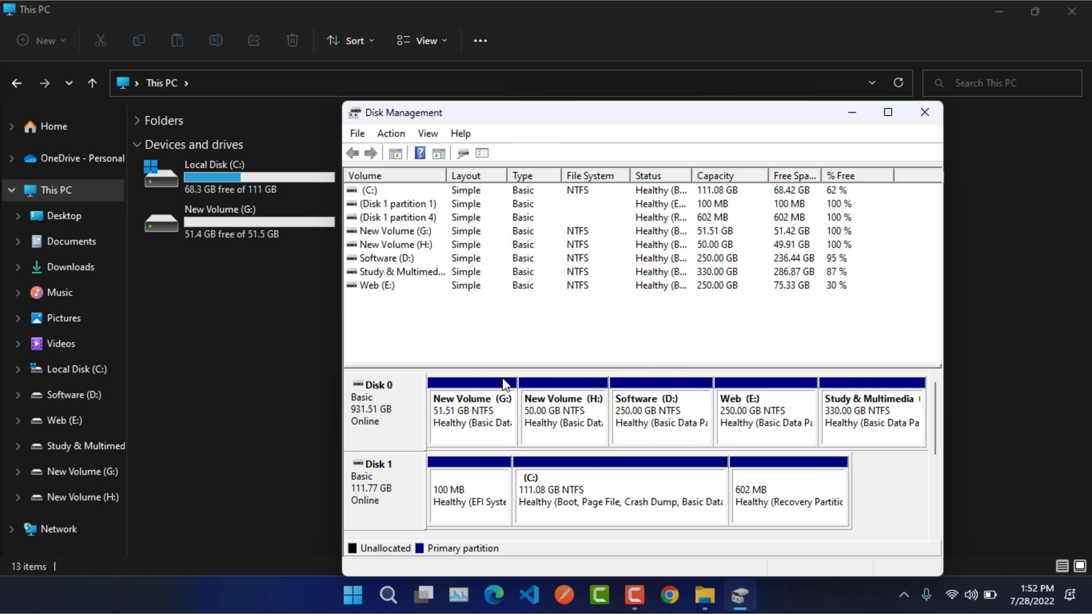
- Delete New Volume (H:) from Disk 0 and accept erasing its data
right_click(547, 441)
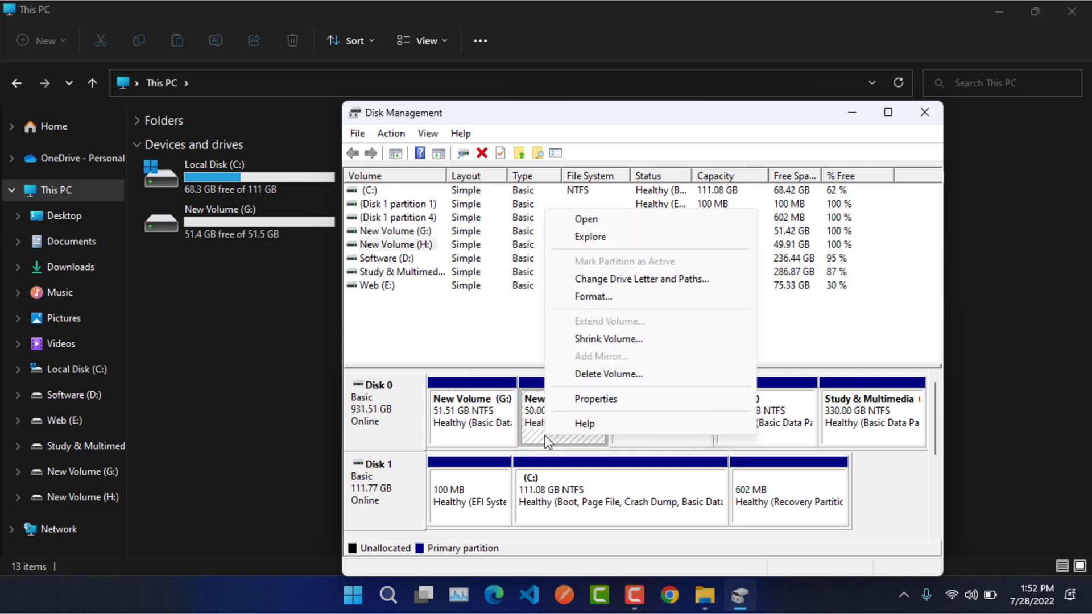
click(594, 369)
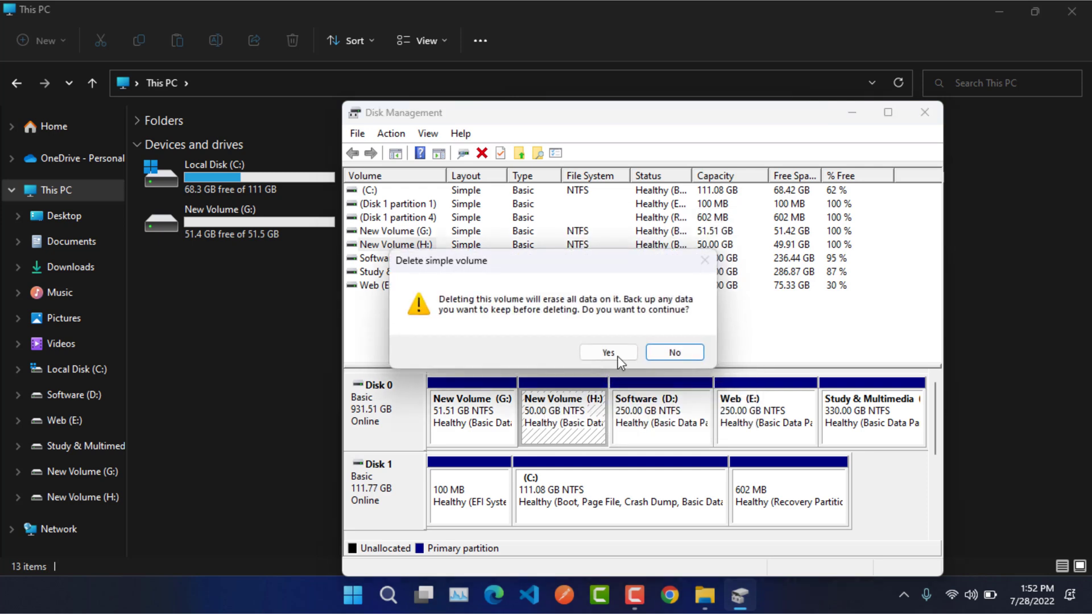
click(616, 353)
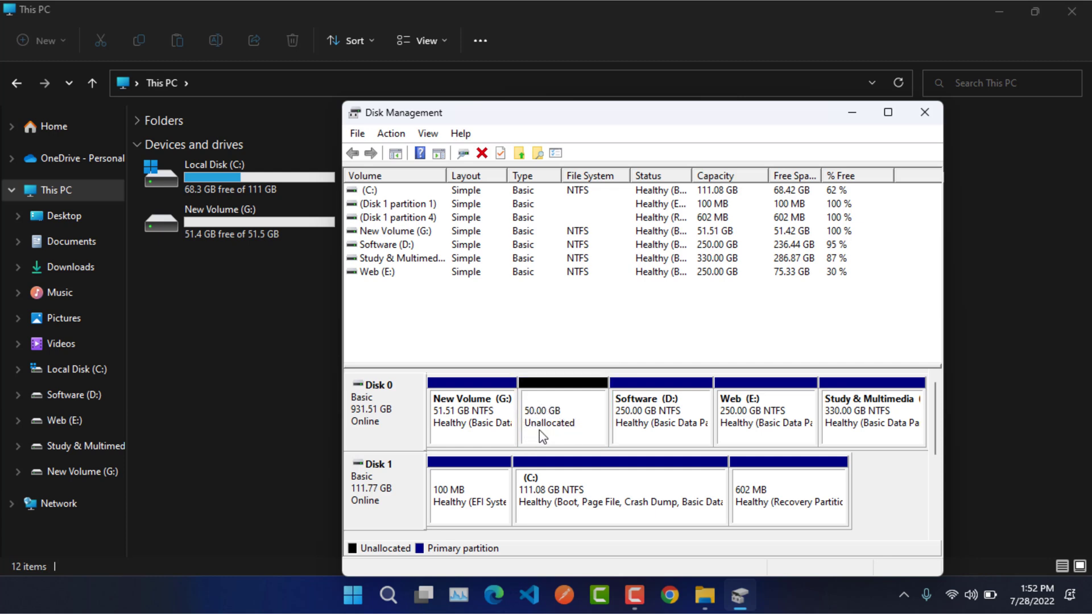
- Extend New Volume (G:) with all 51200 MB of unallocated space on Disk 0
click(490, 439)
right_click(473, 440)
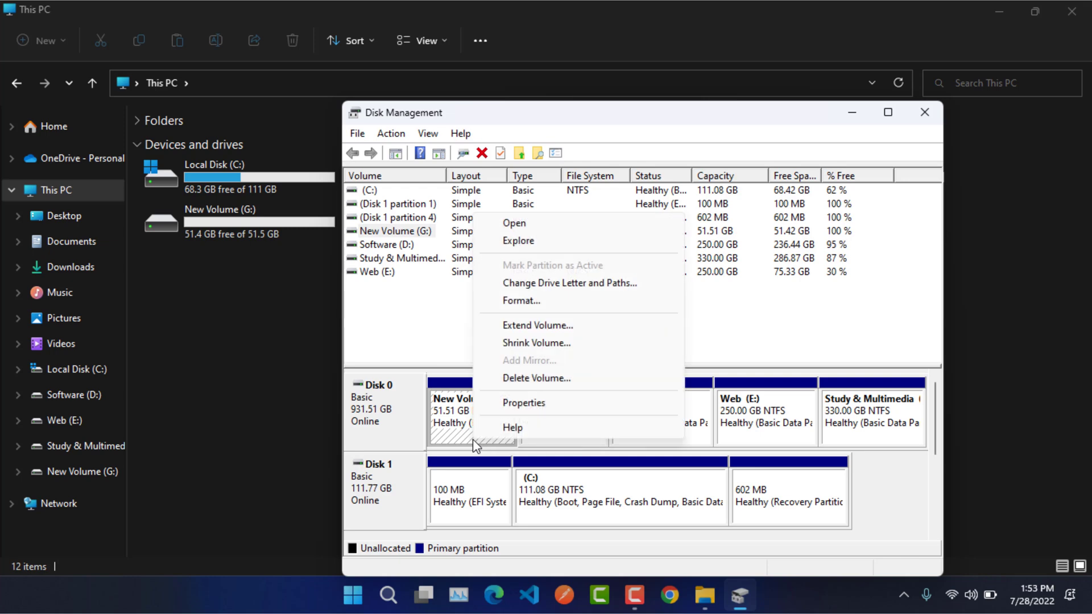
click(516, 327)
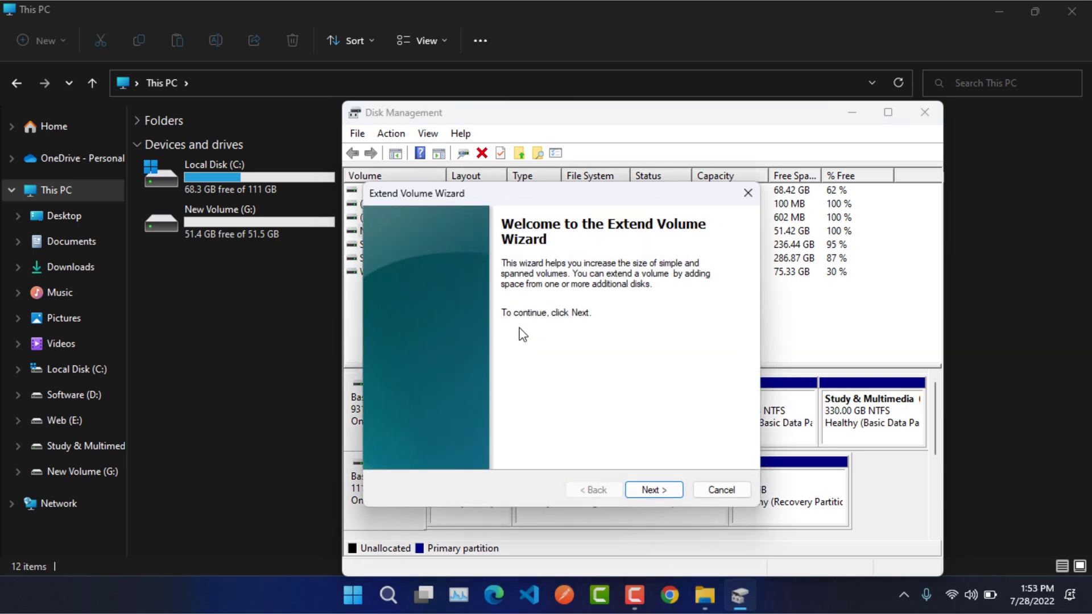
click(643, 487)
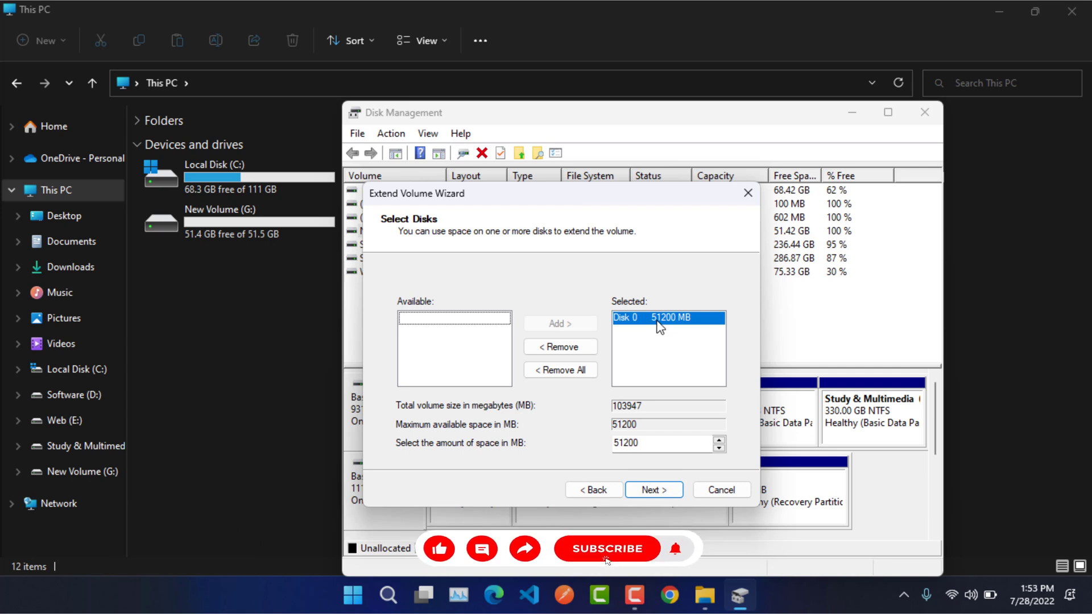
click(645, 486)
click(646, 487)
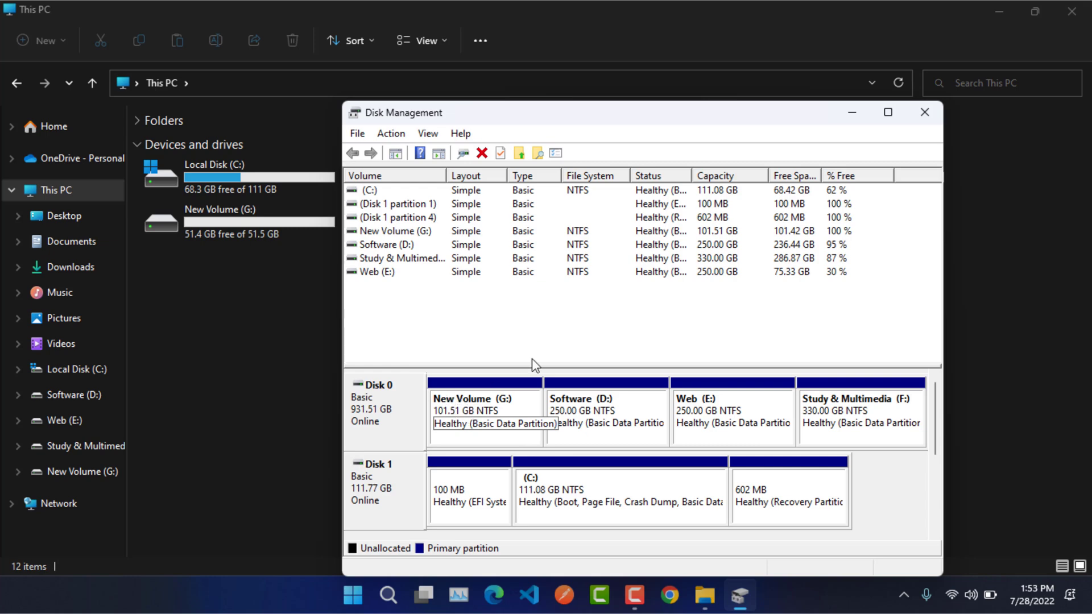
- Close Disk Management, refresh This PC, and check the size of New Volume (G:)
click(924, 113)
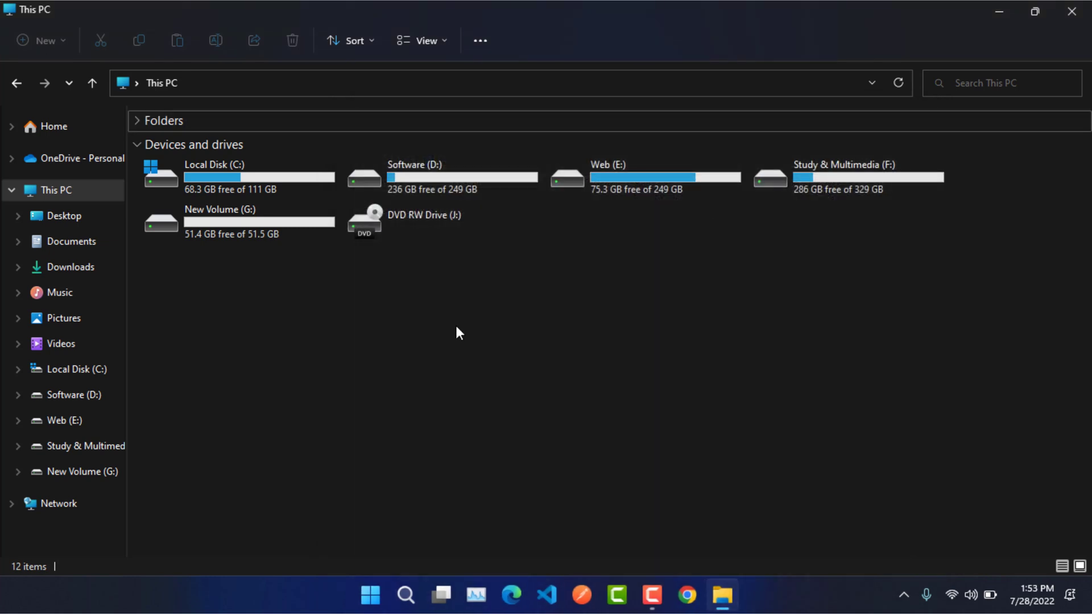
right_click(288, 333)
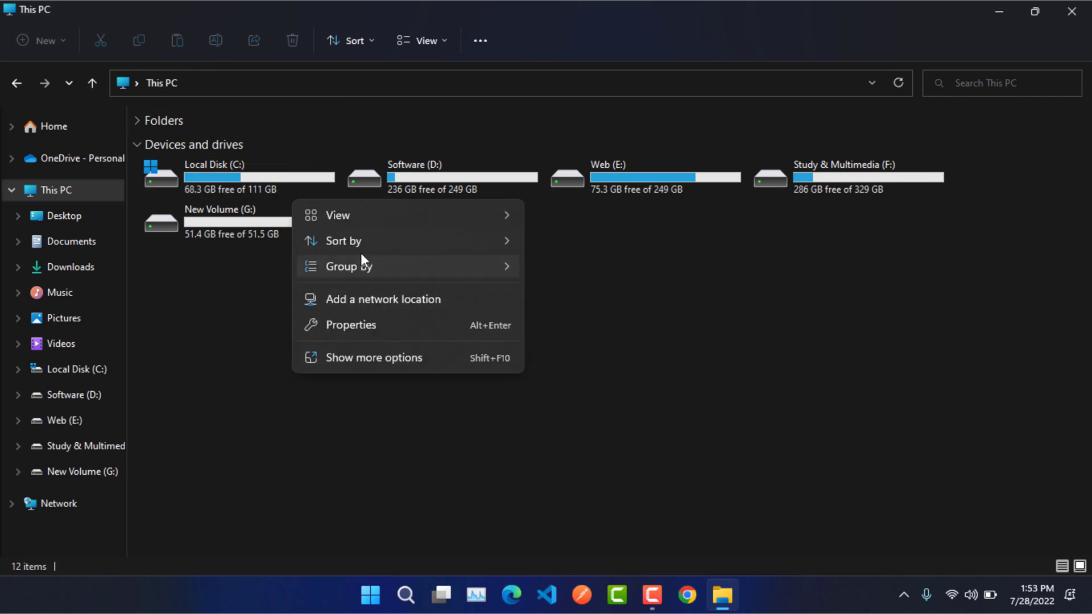
mouse_move(361, 253)
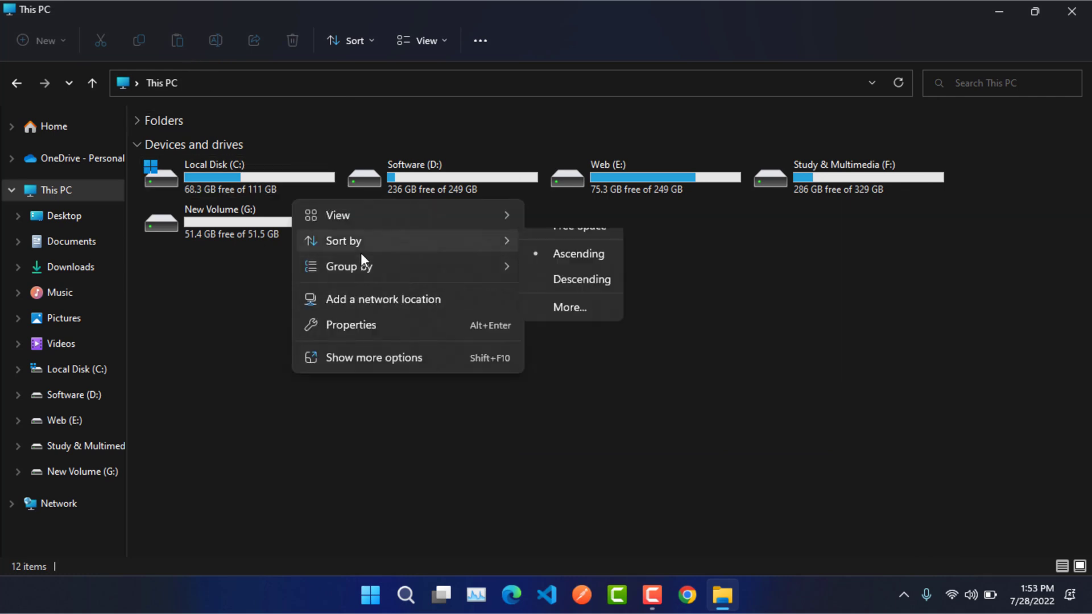
click(345, 358)
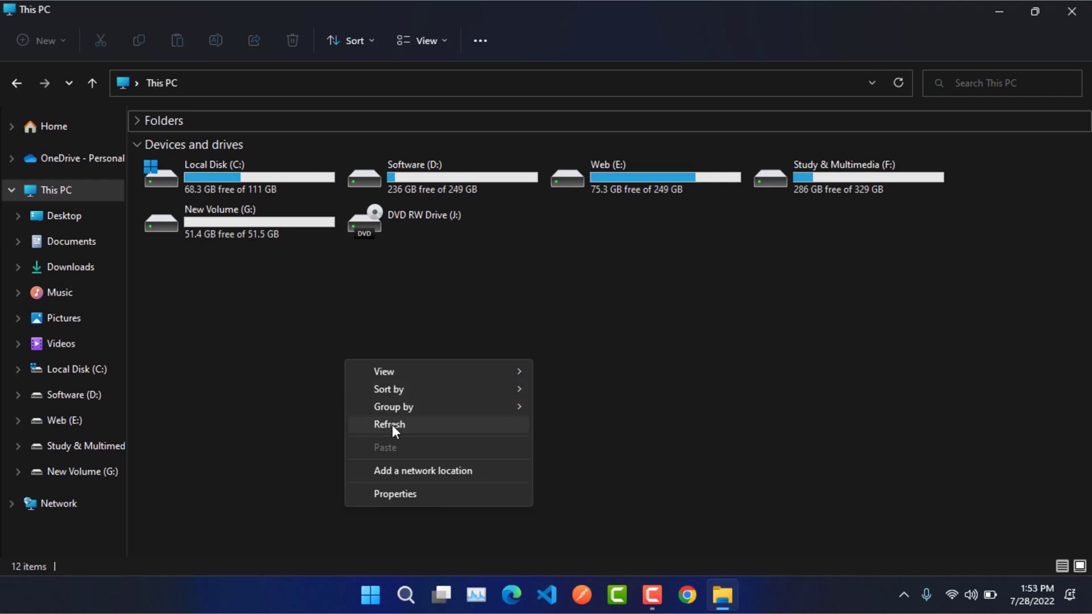
click(391, 425)
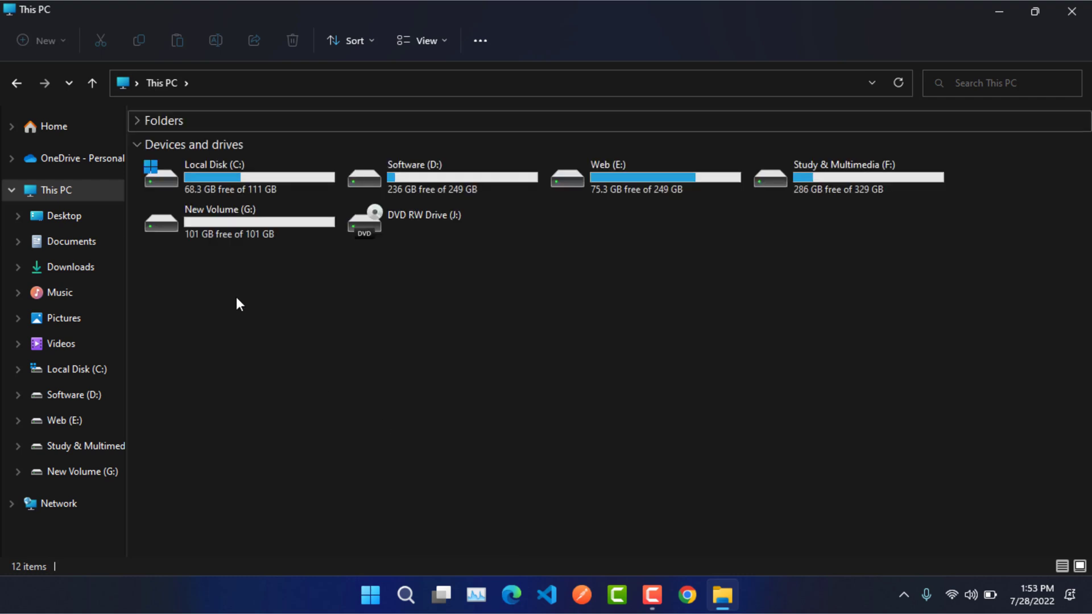
mouse_move(193, 237)
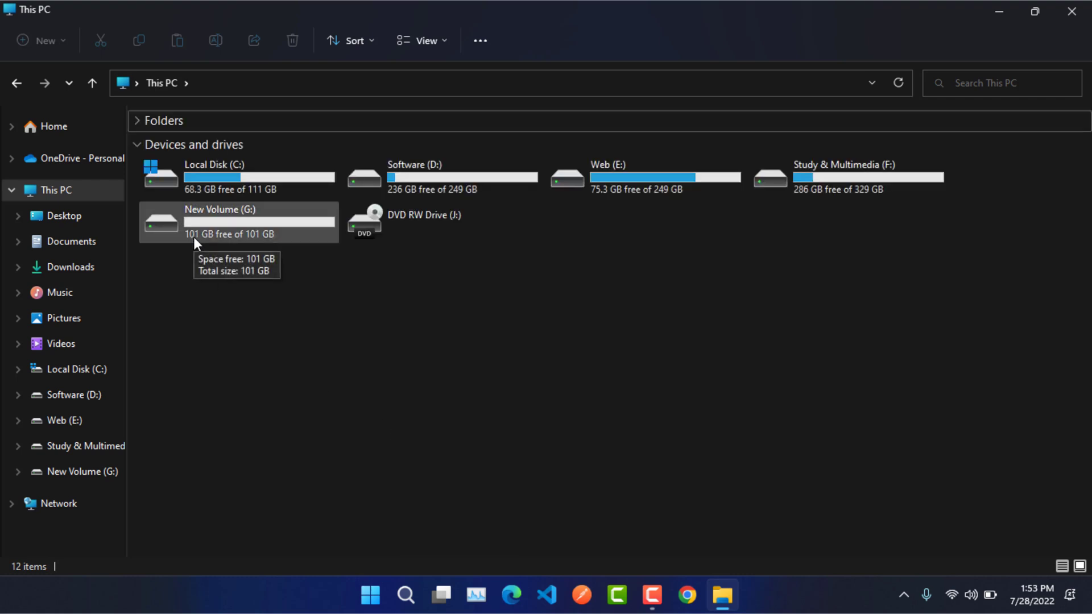